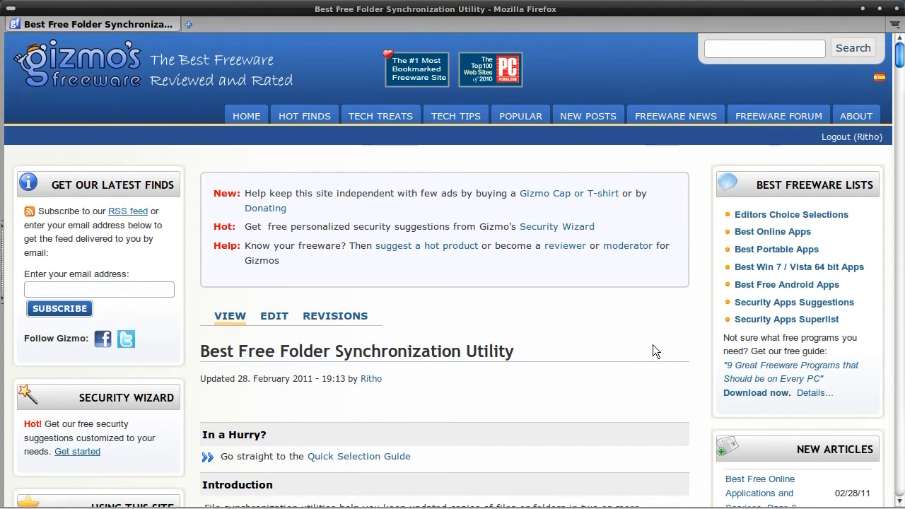
Step: Examine the article's section headings, from In a Hurry and Introduction down to Related Products and Links and the Quick Selection Guide
{"action": "scroll", "coordinate": [652, 345], "scroll_direction": "down", "scroll_amount": 2}
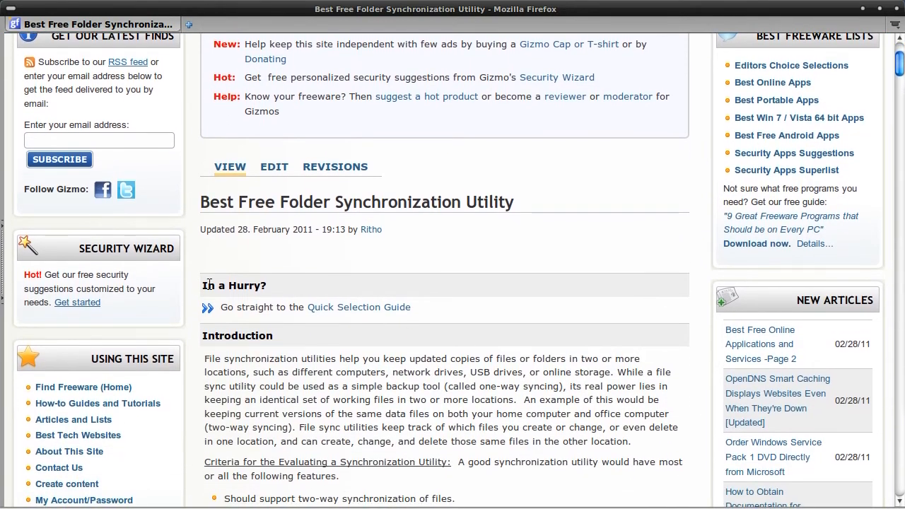
{"action": "left_click_drag", "start_coordinate": [191, 286], "coordinate": [295, 287]}
{"action": "left_click", "coordinate": [318, 284]}
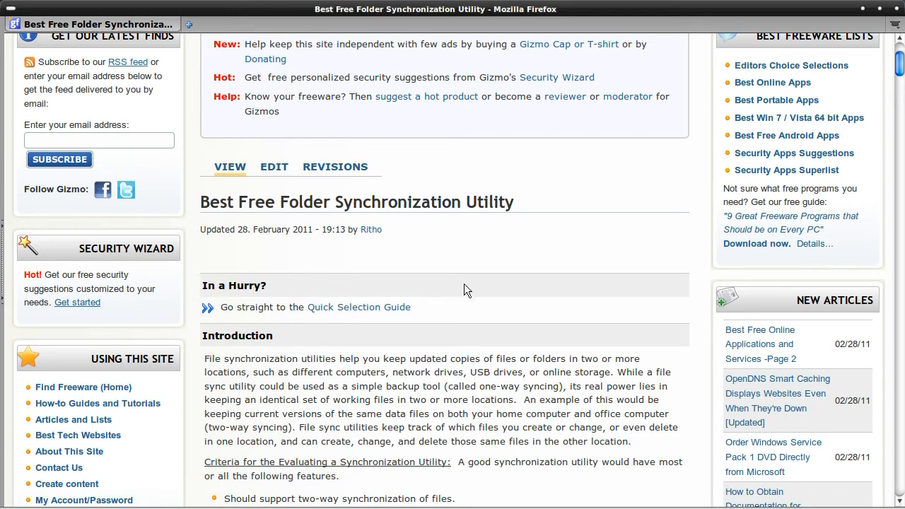
{"action": "left_click_drag", "start_coordinate": [901, 61], "coordinate": [895, 121]}
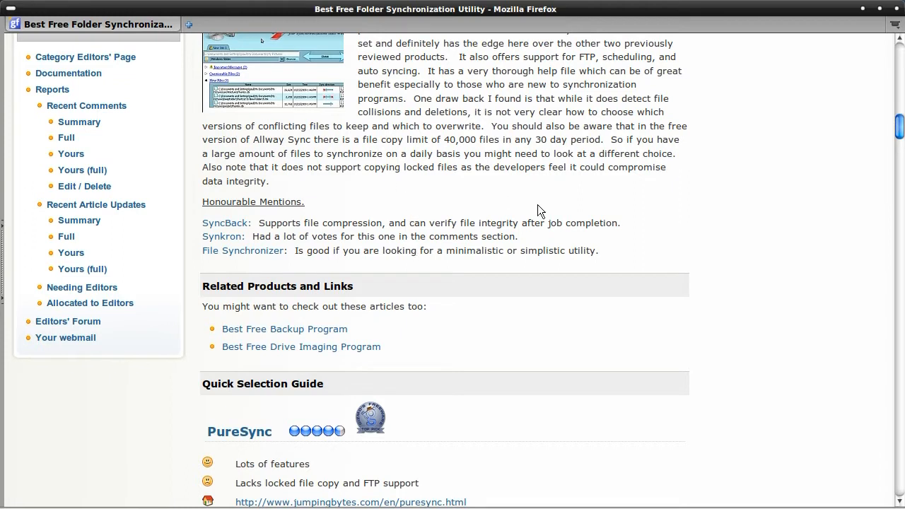
{"action": "scroll", "coordinate": [566, 207], "scroll_direction": "up", "scroll_amount": 3}
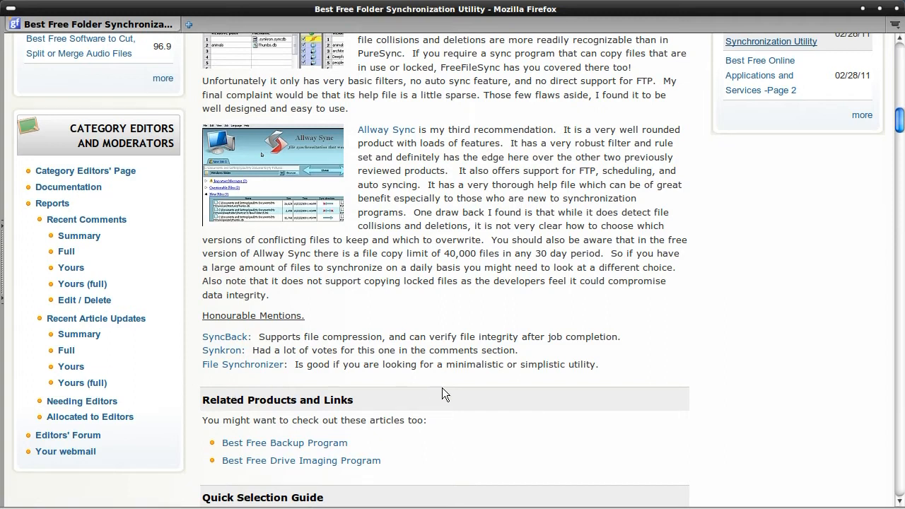
{"action": "scroll", "coordinate": [444, 388], "scroll_direction": "down", "scroll_amount": 2}
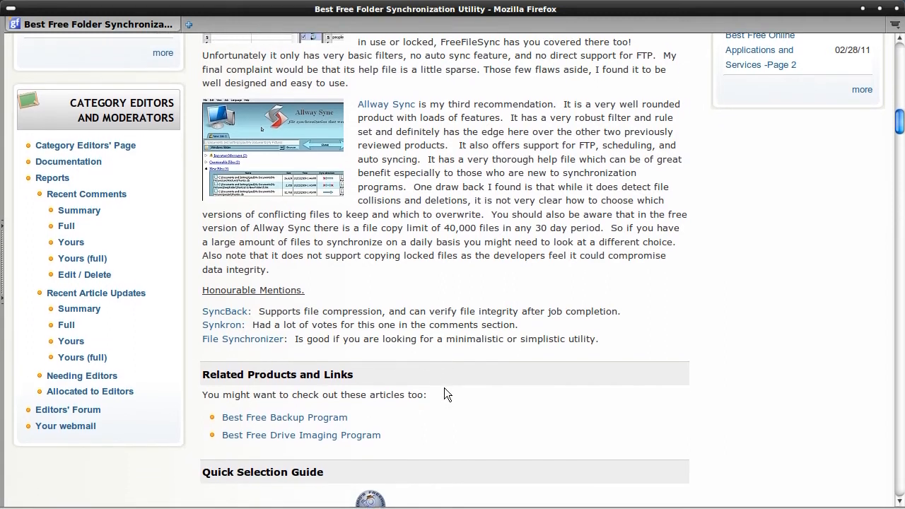
{"action": "scroll", "coordinate": [444, 387], "scroll_direction": "down", "scroll_amount": 1}
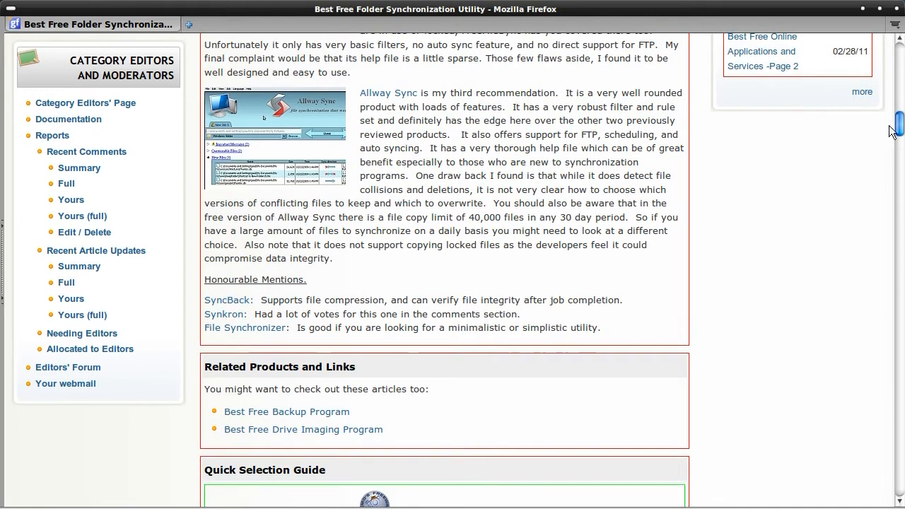
Step: Examine the outlined tables and cells around the Related Products and Links and Quick Selection Guide sections
{"action": "scroll", "coordinate": [899, 129], "scroll_direction": "down", "scroll_amount": 2}
{"action": "scroll", "coordinate": [900, 129], "scroll_direction": "down", "scroll_amount": 2}
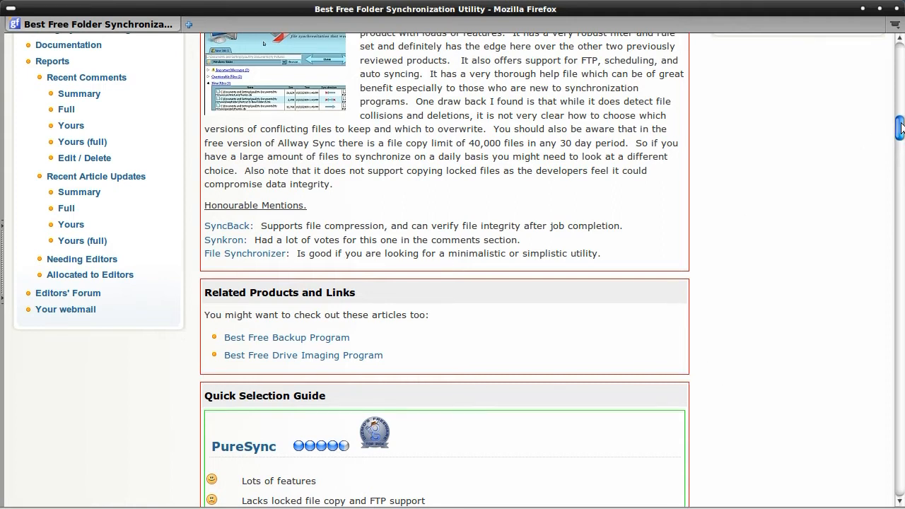
{"action": "scroll", "coordinate": [901, 133], "scroll_direction": "down", "scroll_amount": 3}
{"action": "scroll", "coordinate": [901, 134], "scroll_direction": "down", "scroll_amount": 1}
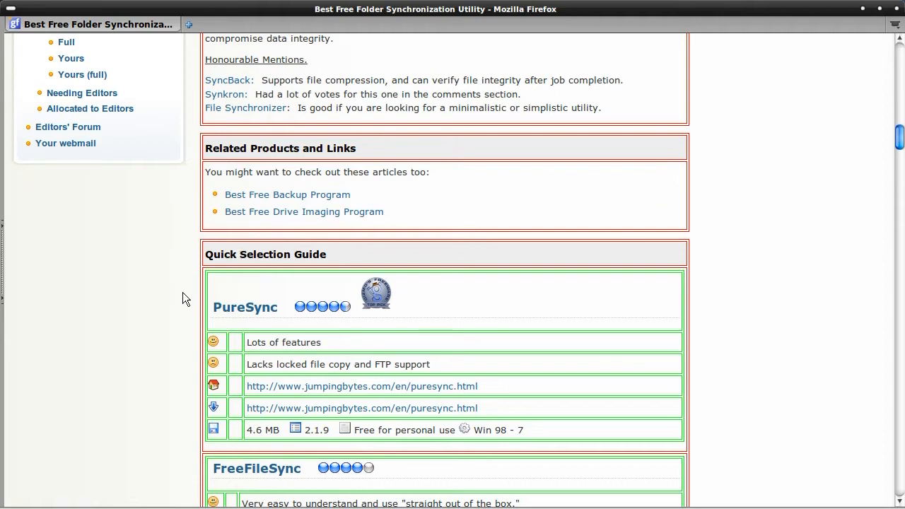
{"action": "scroll", "coordinate": [246, 304], "scroll_direction": "down", "scroll_amount": 2}
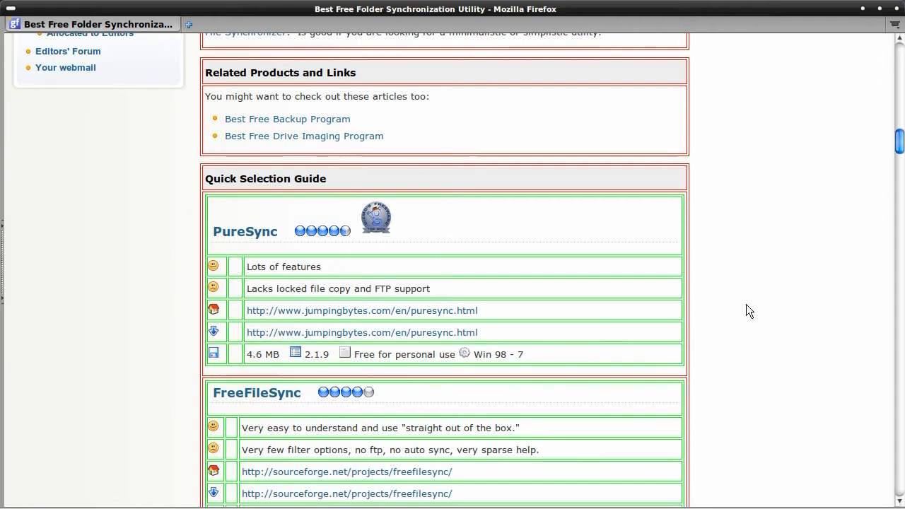
{"action": "scroll", "coordinate": [745, 300], "scroll_direction": "up", "scroll_amount": 2}
{"action": "scroll", "coordinate": [744, 291], "scroll_direction": "up", "scroll_amount": 3}
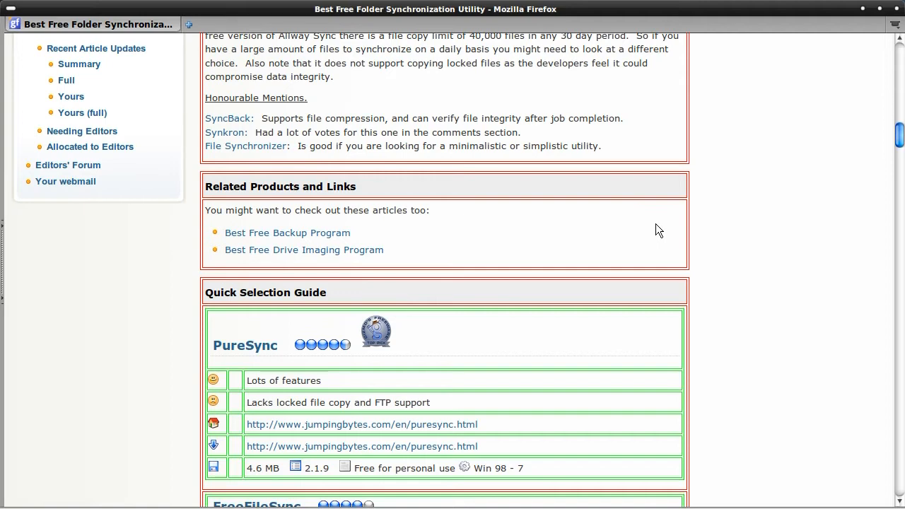
Step: Open the article for editing and locate the Related Products and Links section in the article text
{"action": "left_click", "coordinate": [874, 507]}
{"action": "left_click_drag", "start_coordinate": [897, 124], "coordinate": [897, 61]}
{"action": "left_click", "coordinate": [264, 134]}
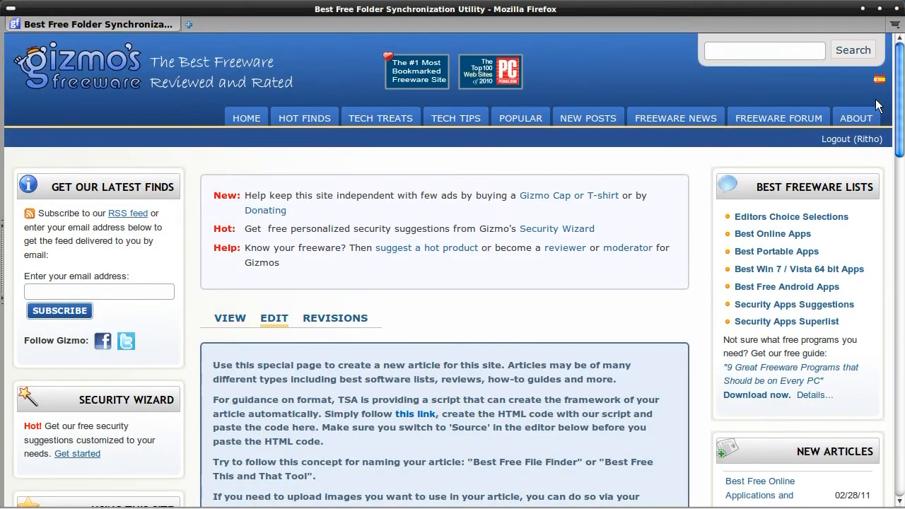
{"action": "left_click_drag", "start_coordinate": [902, 72], "coordinate": [877, 256]}
{"action": "scroll", "coordinate": [877, 256], "scroll_direction": "down", "scroll_amount": 1}
{"action": "mouse_move", "coordinate": [688, 181]}
{"action": "left_mouse_down"}
{"action": "mouse_move", "coordinate": [674, 232]}
{"action": "mouse_move", "coordinate": [666, 323]}
{"action": "mouse_move", "coordinate": [663, 234]}
{"action": "mouse_move", "coordinate": [669, 283]}
{"action": "left_mouse_up"}
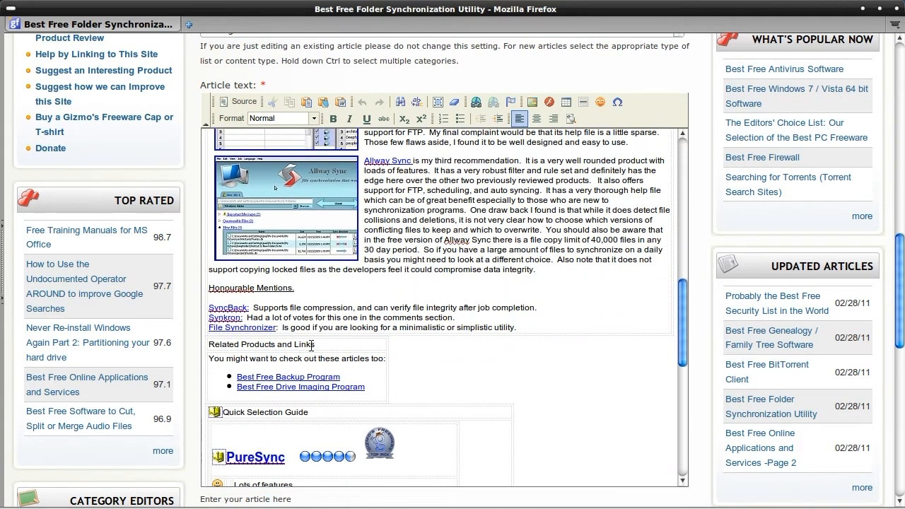
Step: Examine the table holding the Related Products and Links heading and compare it with the earlier section's heading
{"action": "mouse_move", "coordinate": [315, 344]}
{"action": "left_mouse_down"}
{"action": "mouse_move", "coordinate": [212, 348]}
{"action": "mouse_move", "coordinate": [360, 349]}
{"action": "mouse_move", "coordinate": [311, 345]}
{"action": "left_mouse_up"}
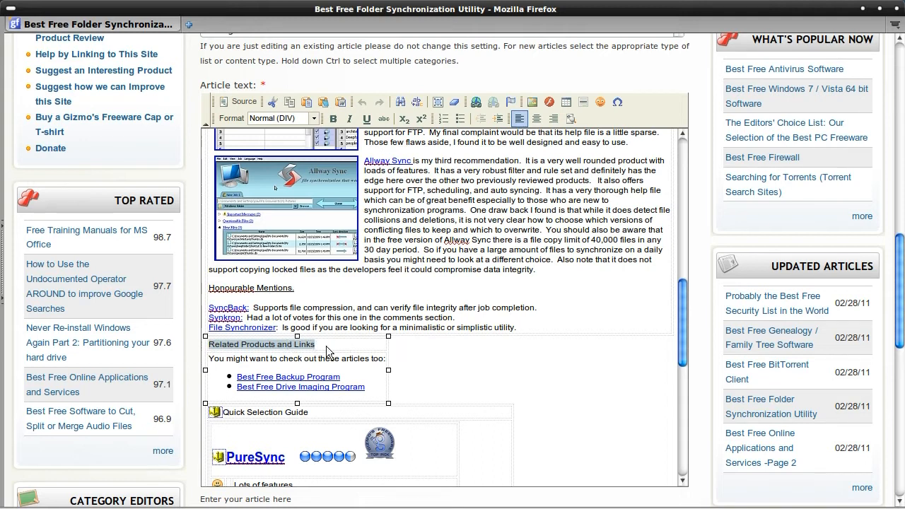
{"action": "left_click", "coordinate": [318, 345]}
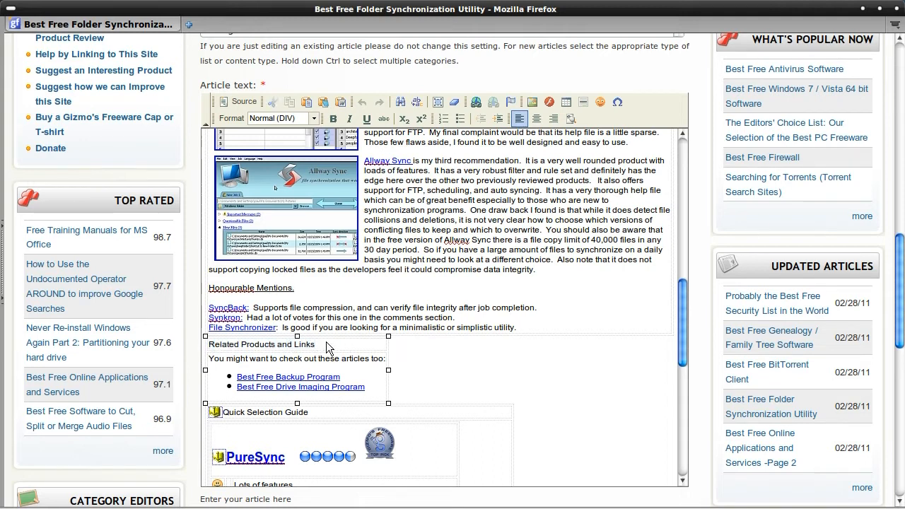
{"action": "left_click_drag", "start_coordinate": [332, 343], "coordinate": [220, 345]}
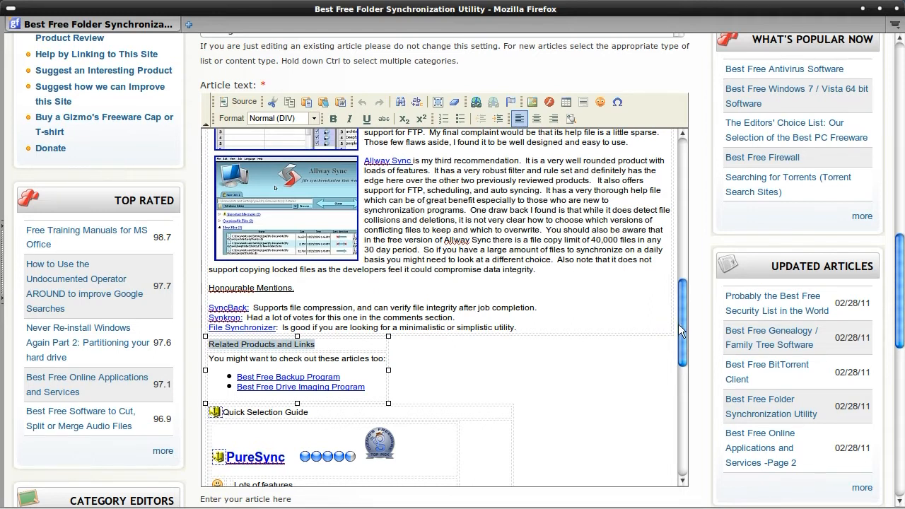
{"action": "left_click_drag", "start_coordinate": [680, 326], "coordinate": [680, 229]}
{"action": "left_click", "coordinate": [253, 284]}
{"action": "left_click_drag", "start_coordinate": [252, 283], "coordinate": [208, 284]}
{"action": "left_click_drag", "start_coordinate": [685, 223], "coordinate": [673, 306]}
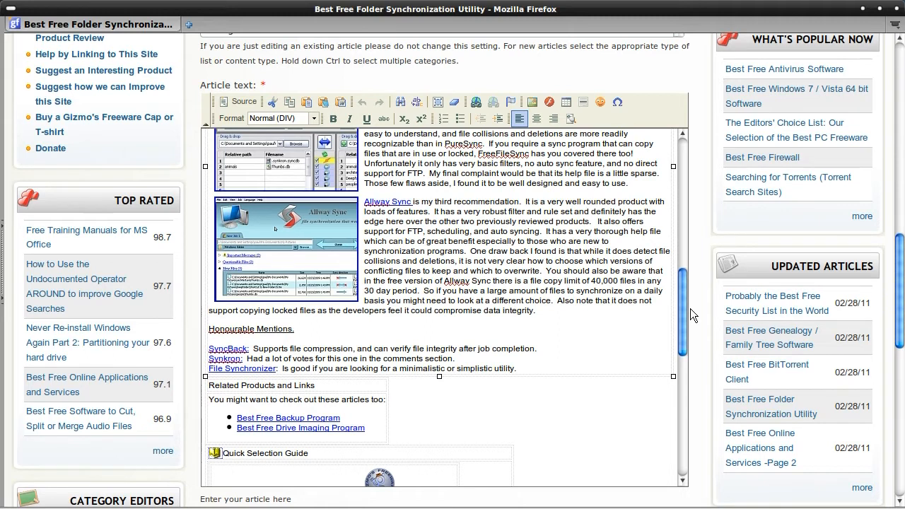
{"action": "left_click_drag", "start_coordinate": [684, 273], "coordinate": [686, 289]}
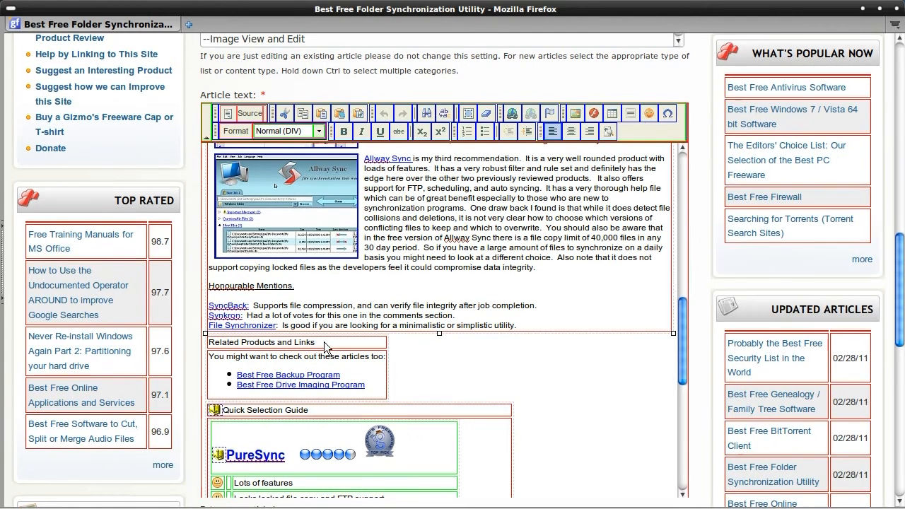
{"action": "left_click_drag", "start_coordinate": [316, 343], "coordinate": [208, 347]}
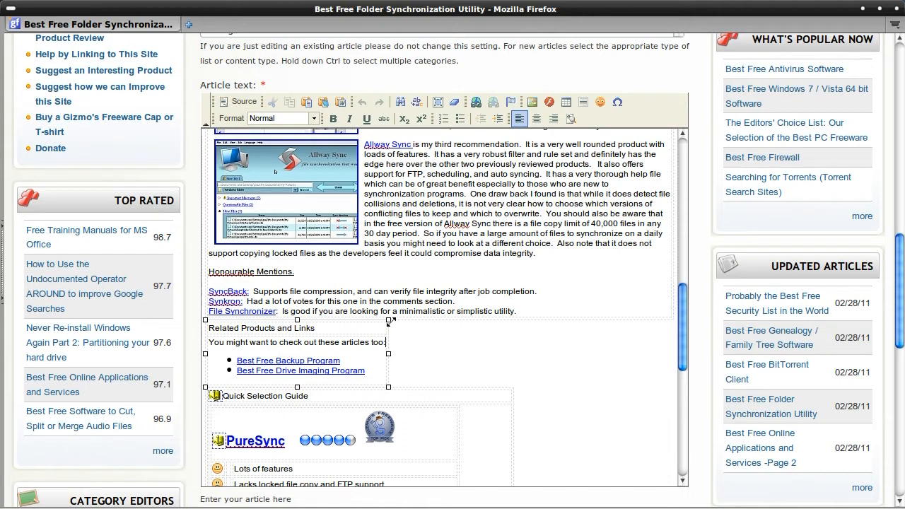
Step: Add the marker text "find me" after the Related Products and Links heading and switch the article to source view
{"action": "left_click", "coordinate": [354, 328]}
{"action": "type", "text": "find me"}
{"action": "left_click", "coordinate": [238, 101]}
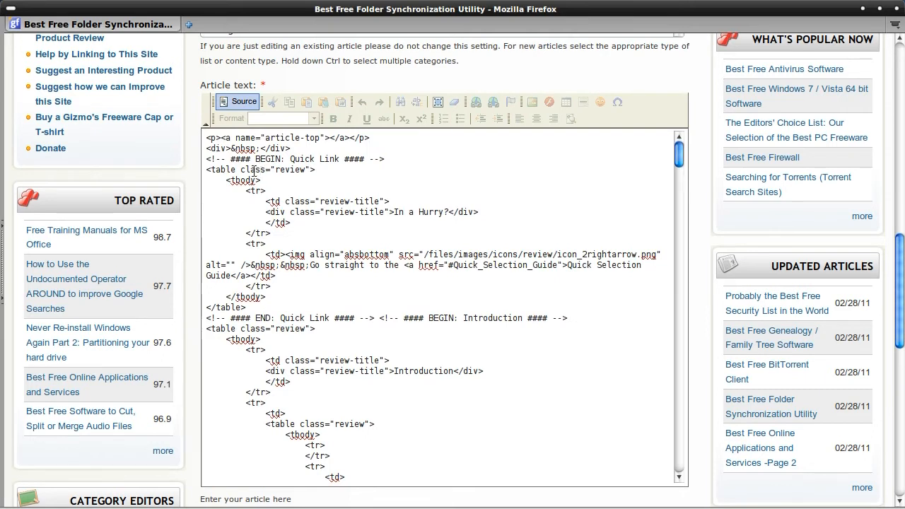
Step: Search the article's HTML source for "find me" to locate the Related Products and Links heading
{"action": "key", "text": "ctrl+f"}
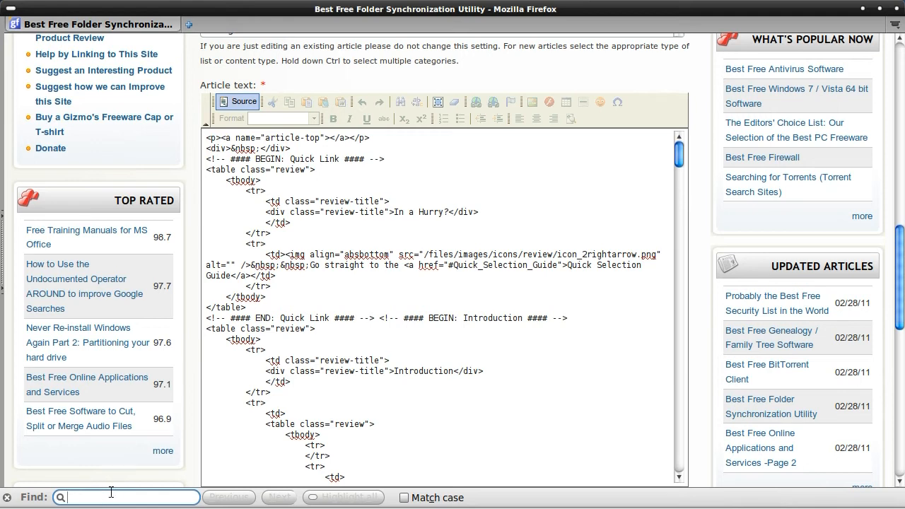
{"action": "type", "text": "fi"}
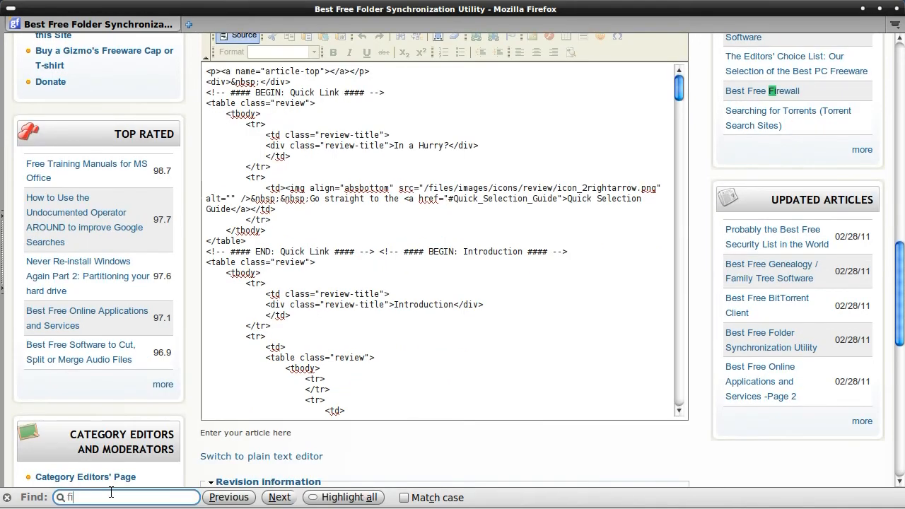
{"action": "type", "text": "nd me"}
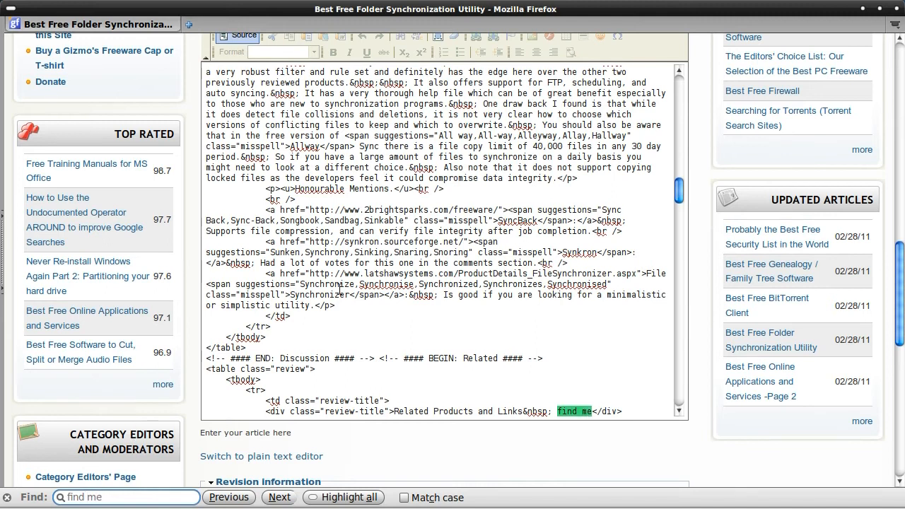
{"action": "scroll", "coordinate": [340, 290], "scroll_direction": "down", "scroll_amount": 2}
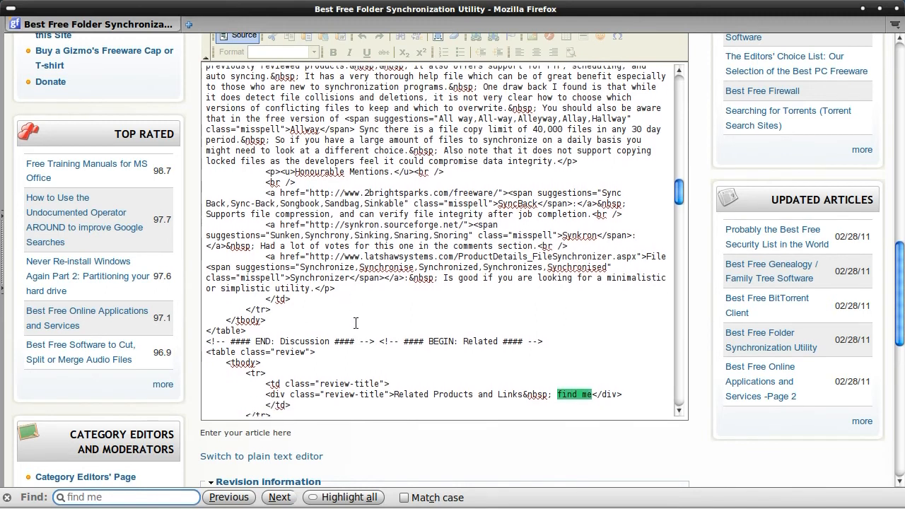
Step: Delete the "find me" marker after the Related Products and Links heading in the source
{"action": "left_click_drag", "start_coordinate": [394, 355], "coordinate": [522, 360]}
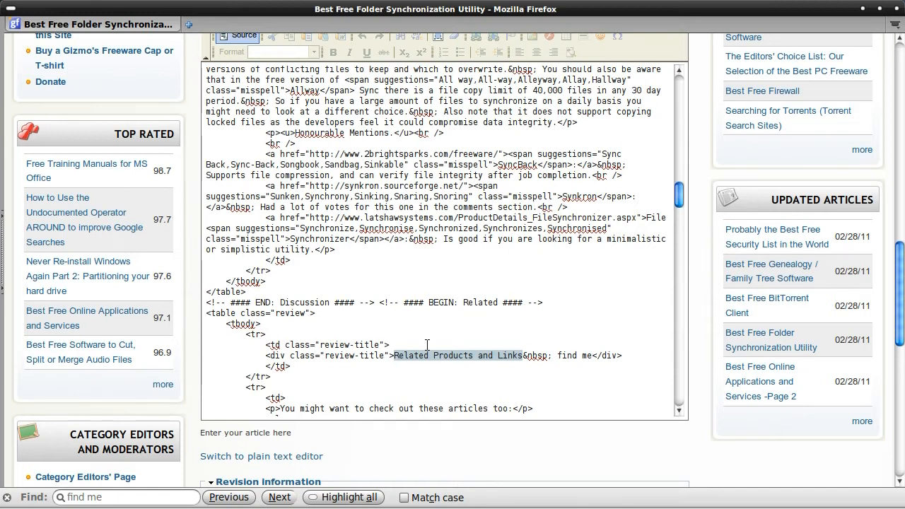
{"action": "left_click", "coordinate": [552, 354]}
{"action": "left_click_drag", "start_coordinate": [558, 354], "coordinate": [591, 356]}
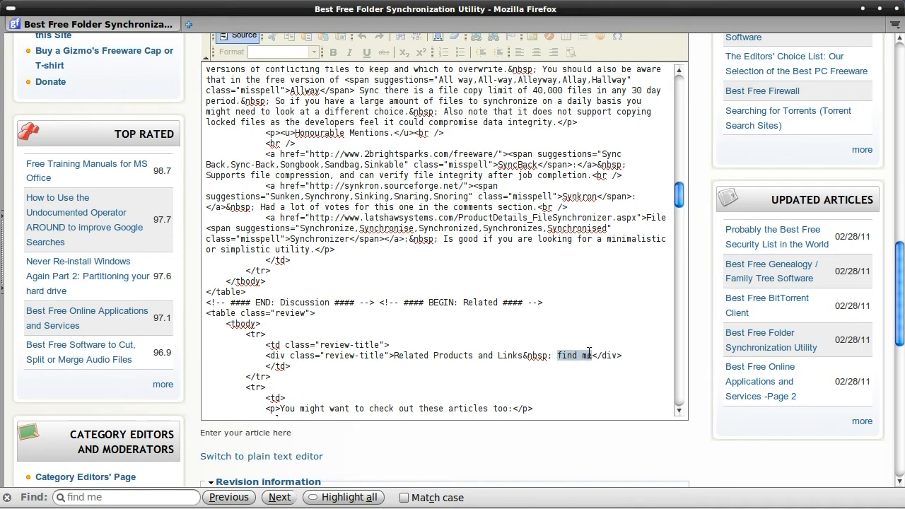
{"action": "key", "text": "BackSpace"}
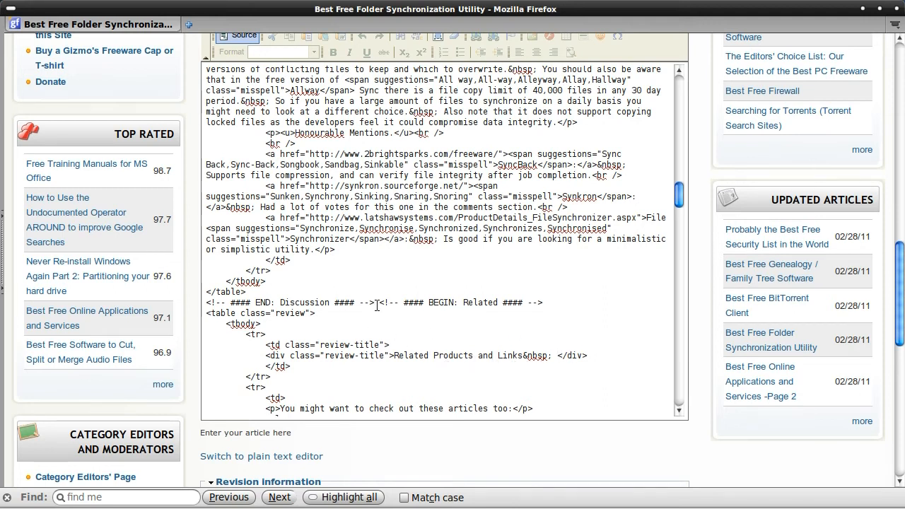
Step: Examine the "BEGIN: Related" and "END: Discussion" comments that mark the boundary between the two sections
{"action": "left_click_drag", "start_coordinate": [380, 305], "coordinate": [544, 303]}
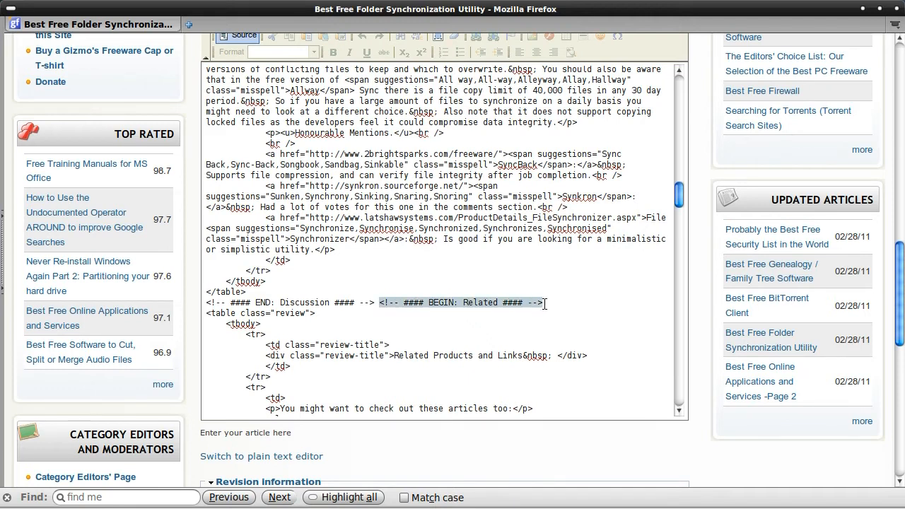
{"action": "left_click_drag", "start_coordinate": [379, 302], "coordinate": [401, 302]}
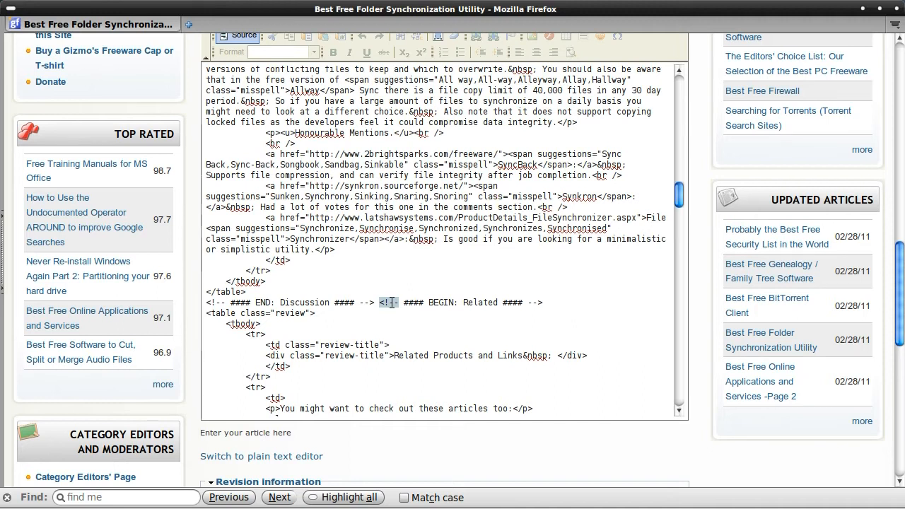
{"action": "left_click_drag", "start_coordinate": [380, 304], "coordinate": [543, 303]}
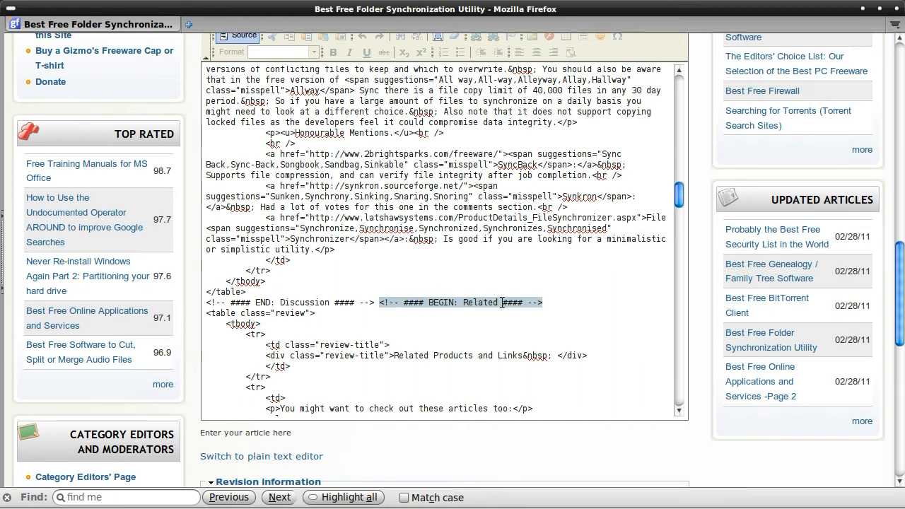
{"action": "left_click", "coordinate": [476, 314]}
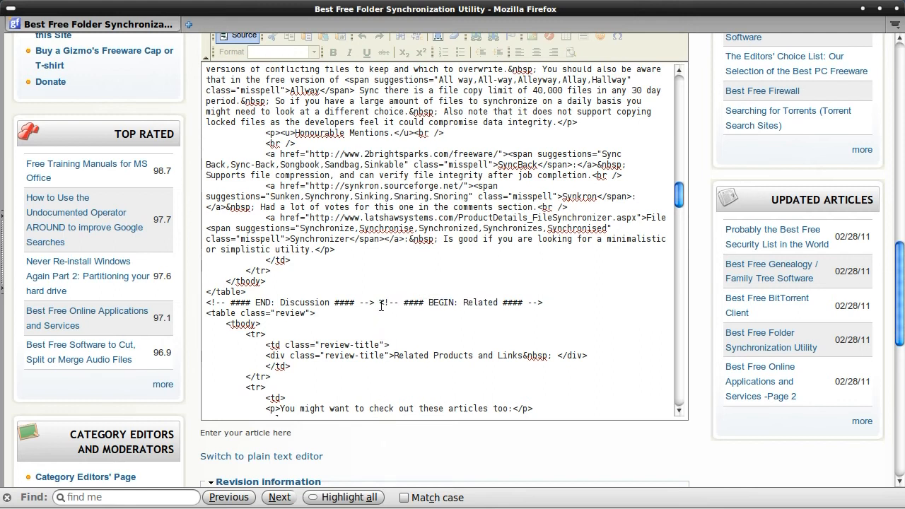
{"action": "left_click_drag", "start_coordinate": [381, 300], "coordinate": [541, 300]}
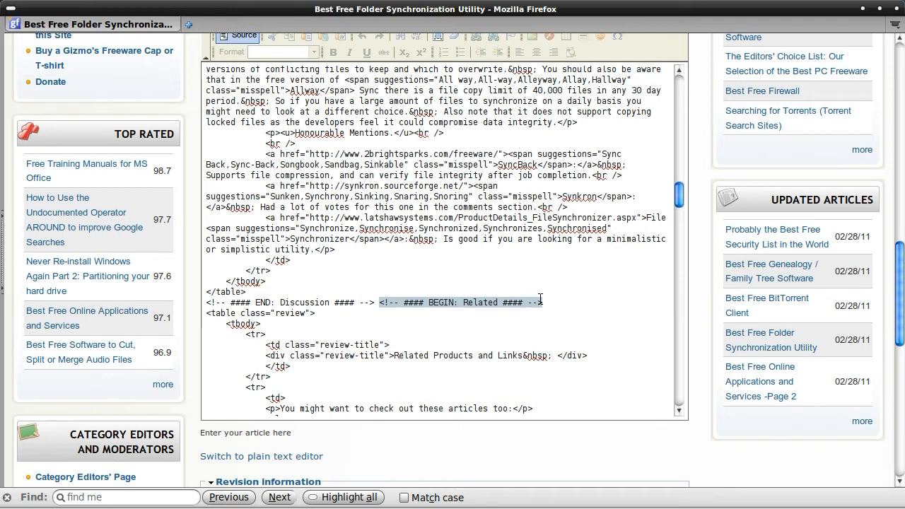
{"action": "left_click", "coordinate": [375, 302]}
{"action": "left_click_drag", "start_coordinate": [371, 302], "coordinate": [216, 302]}
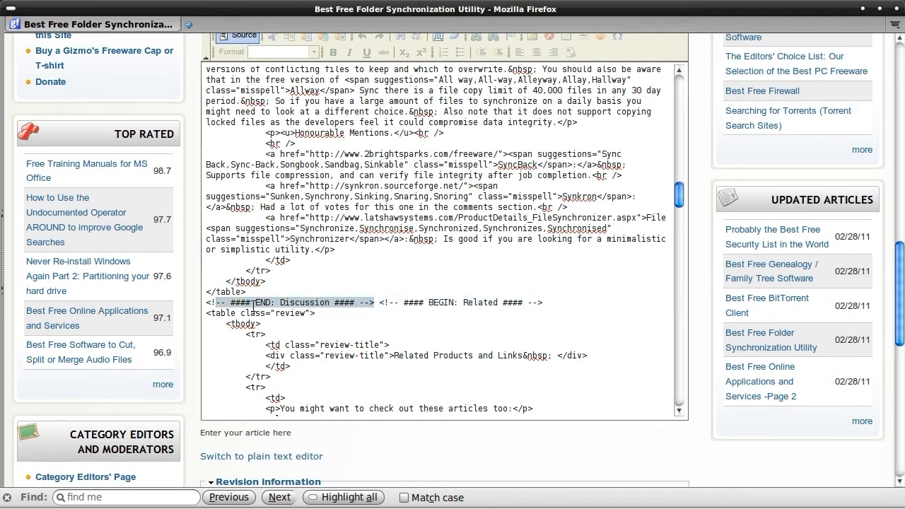
Step: Separate the "END: Discussion" and "BEGIN: Related" comments onto their own lines with empty lines between them
{"action": "left_click", "coordinate": [378, 302]}
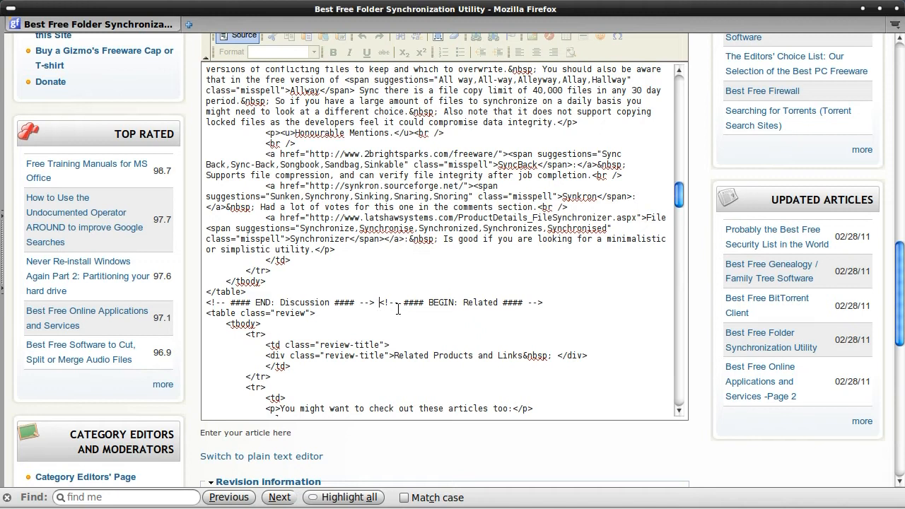
{"action": "key", "text": "Return"}
{"action": "key", "text": "Return"}
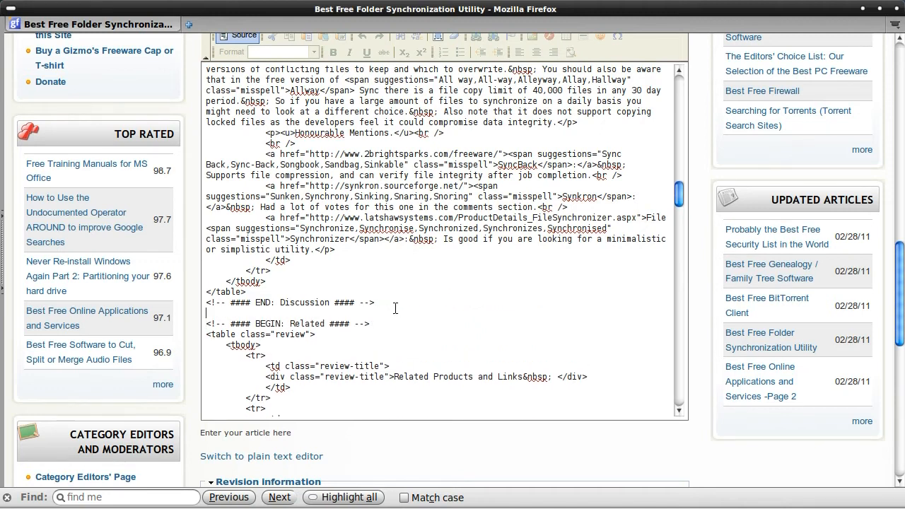
{"action": "key", "text": "Return"}
Step: Add the comment "<!-- #### BEGIN: Other Software ### -->" below the "END: Discussion" comment, followed by an empty line
{"action": "type", "text": "<"}
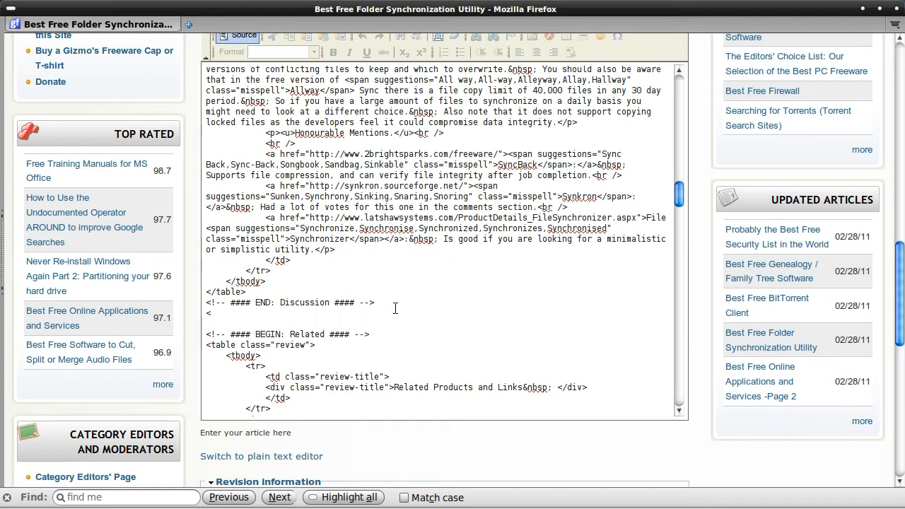
{"action": "type", "text": "!-- #### B"}
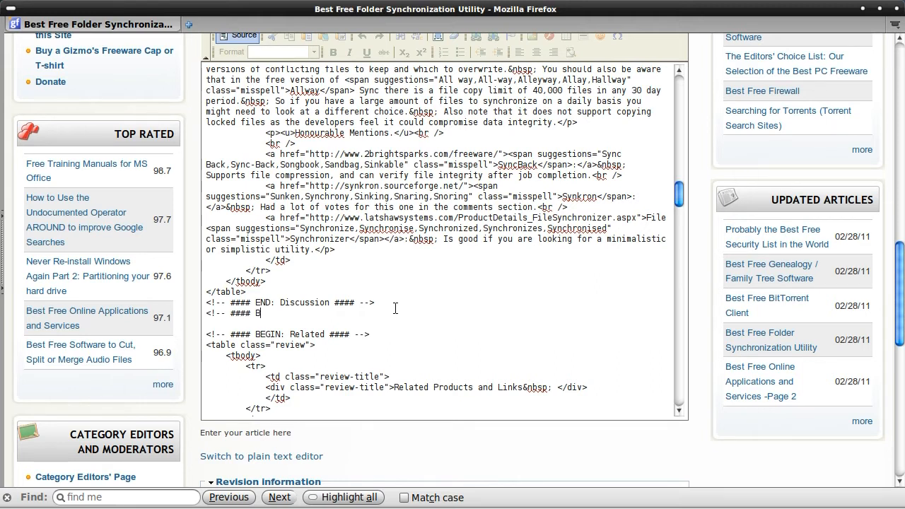
{"action": "type", "text": "EGIN: "}
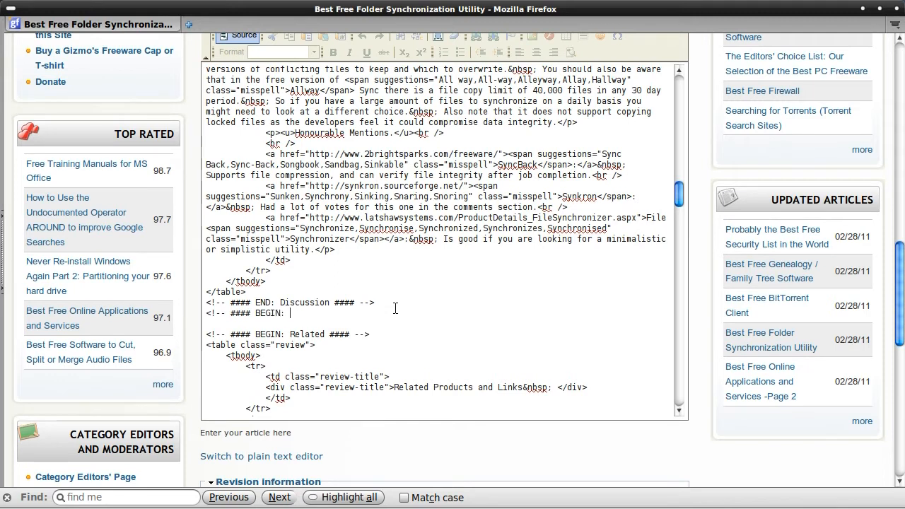
{"action": "type", "text": "OTHER SOF"}
{"action": "key", "text": "BackSpace"}
{"action": "key", "text": "BackSpace"}
{"action": "key", "text": "BackSpace"}
{"action": "key", "text": "BackSpace"}
{"action": "key", "text": "BackSpace"}
{"action": "key", "text": "BackSpace"}
{"action": "key", "text": "BackSpace"}
{"action": "key", "text": "BackSpace"}
{"action": "type", "text": "ther Software"}
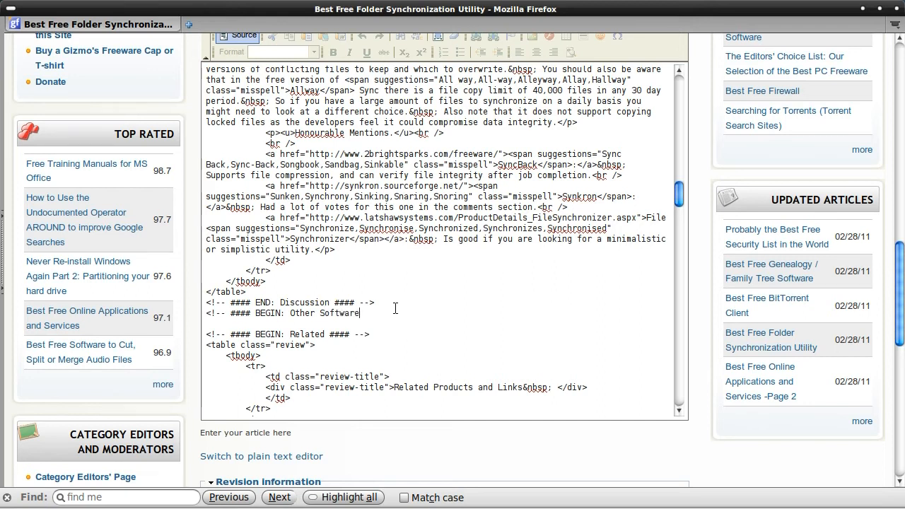
{"action": "type", "text": " ### -->"}
{"action": "key", "text": "Return"}
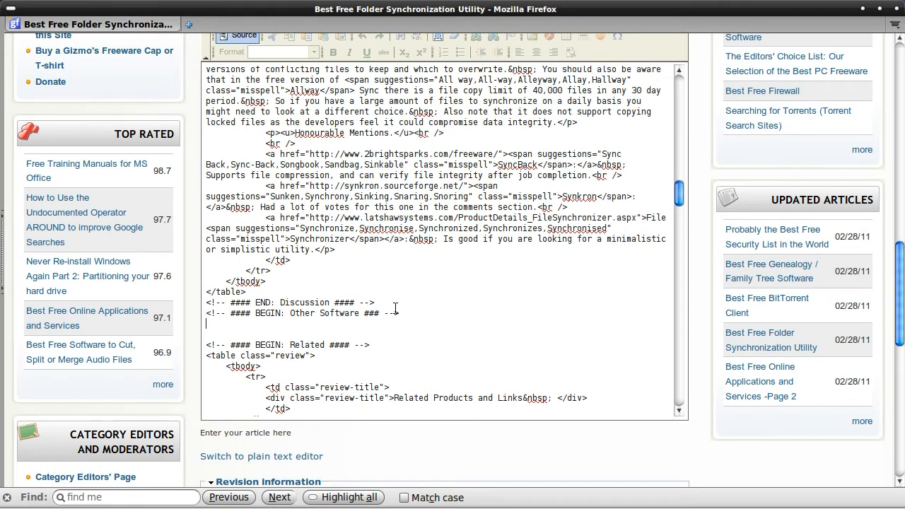
{"action": "key", "text": "Return"}
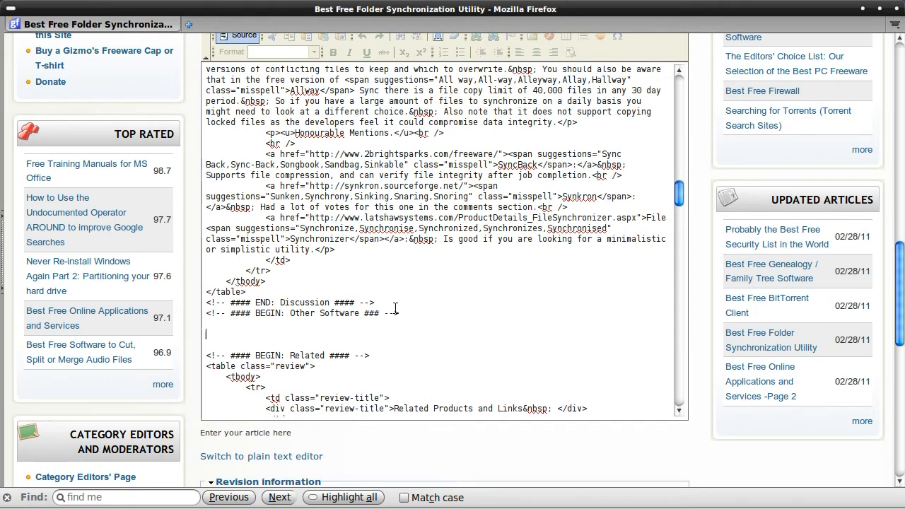
Step: Add the closing comment "<!-- #### END: Other Software ### -->" above the "BEGIN: Related" comment
{"action": "type", "text": "<!-- #### END"}
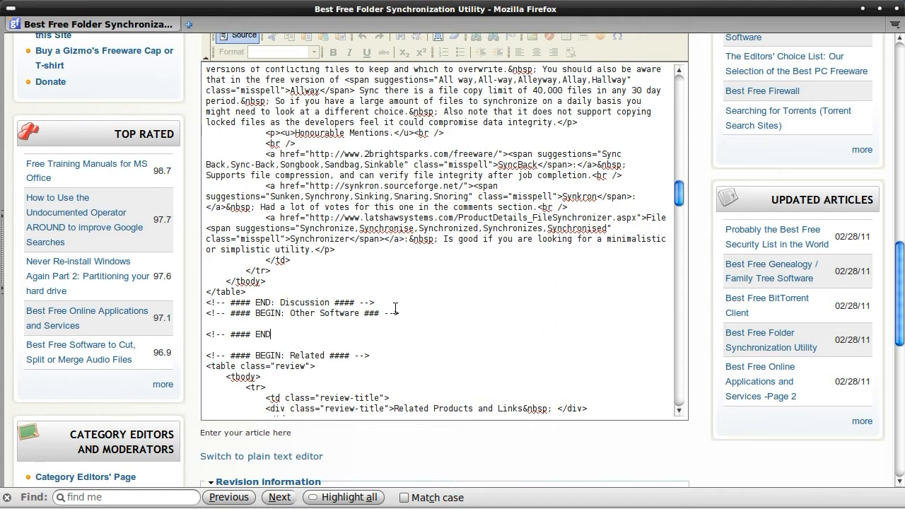
{"action": "type", "text": ": Other"}
{"action": "type", "text": " Softer"}
{"action": "key", "text": "BackSpace"}
{"action": "key", "text": "BackSpace"}
{"action": "type", "text": "w"}
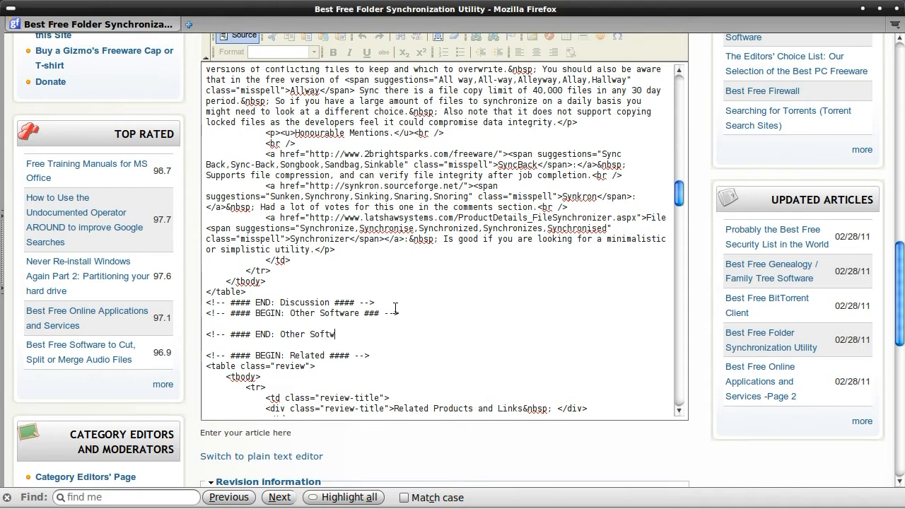
{"action": "type", "text": "are ##"}
{"action": "type", "text": "-->"}
Step: Switch to the empty "new file (copy)" document in gedit and write opening and closing <table> tags on separate lines
{"action": "key", "text": "alt+Tab"}
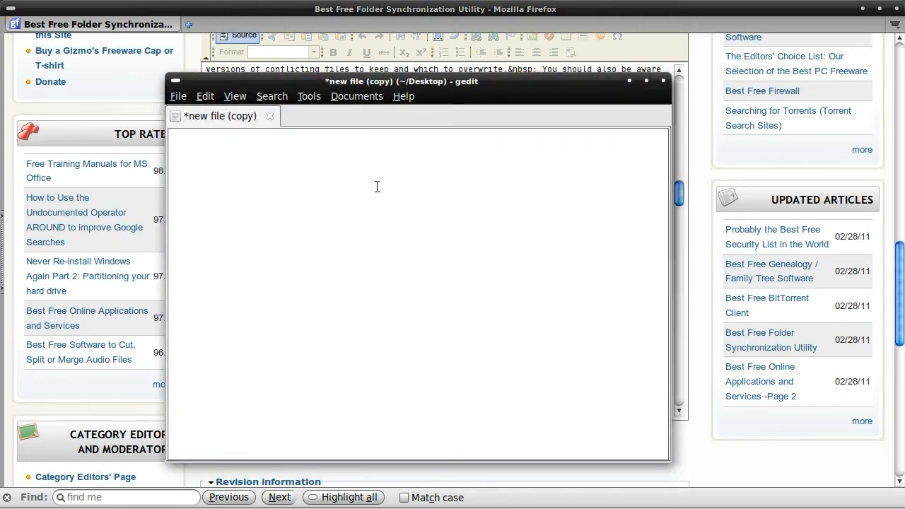
{"action": "left_click_drag", "start_coordinate": [356, 86], "coordinate": [352, 77]}
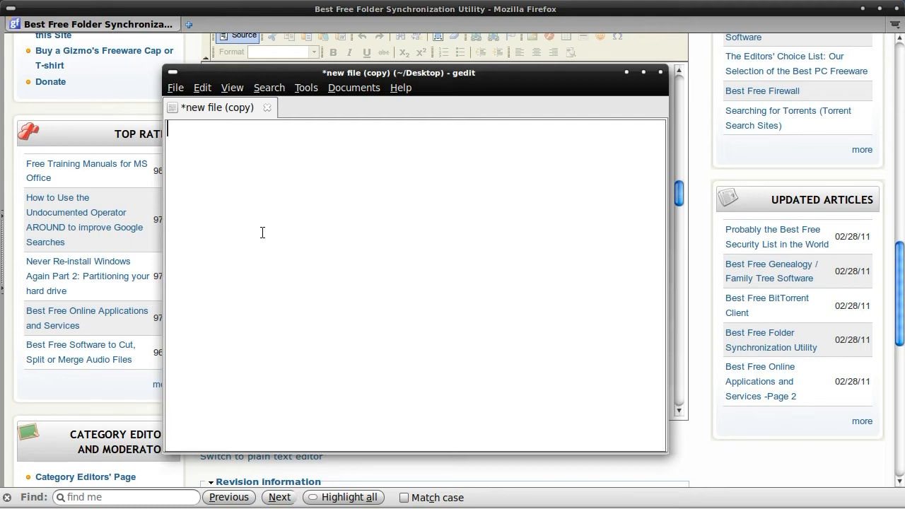
{"action": "type", "text": "<table>"}
{"action": "key", "text": "Return"}
{"action": "type", "text": "</tab"}
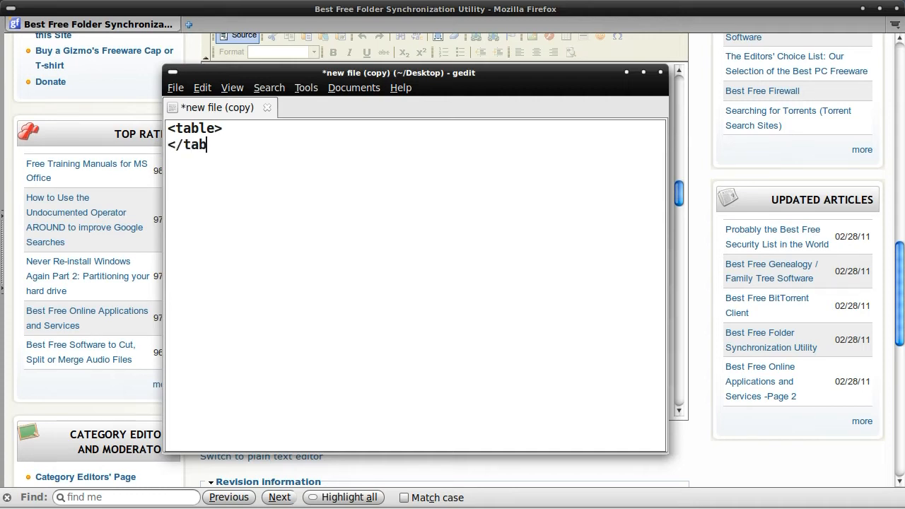
{"action": "type", "text": "le>"}
Step: Nest a <tr></tr> pair inside the table tags, leaving an empty line within the row
{"action": "left_click", "coordinate": [231, 131]}
{"action": "key", "text": "Return"}
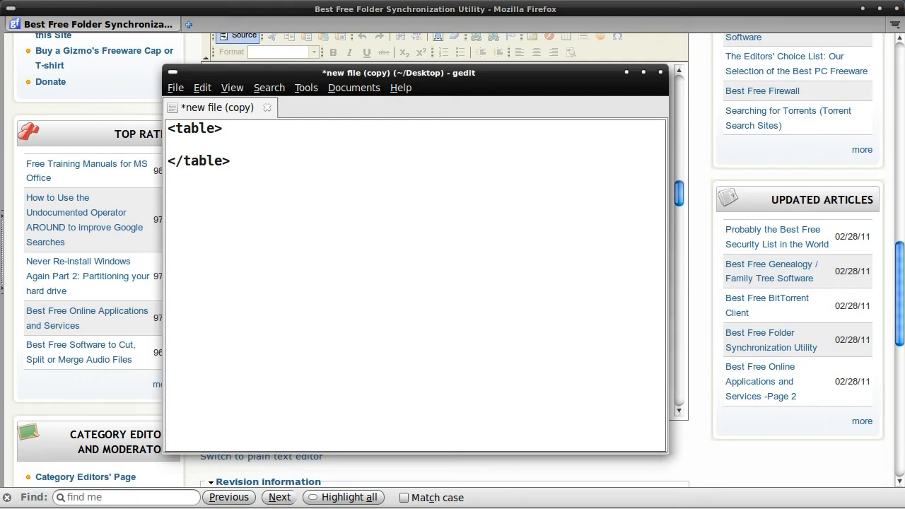
{"action": "type", "text": "<tr>"}
{"action": "key", "text": "Return"}
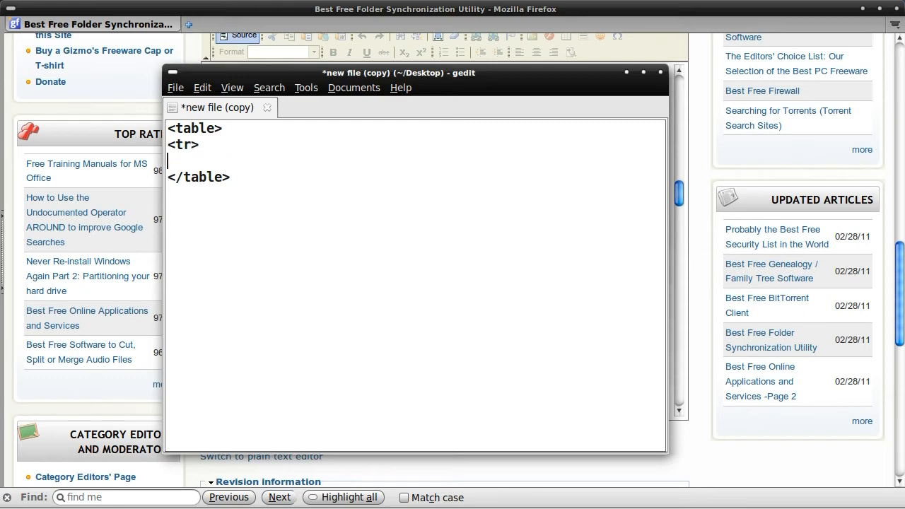
{"action": "type", "text": "</tr>"}
{"action": "key", "text": "Up"}
{"action": "key", "text": "Return"}
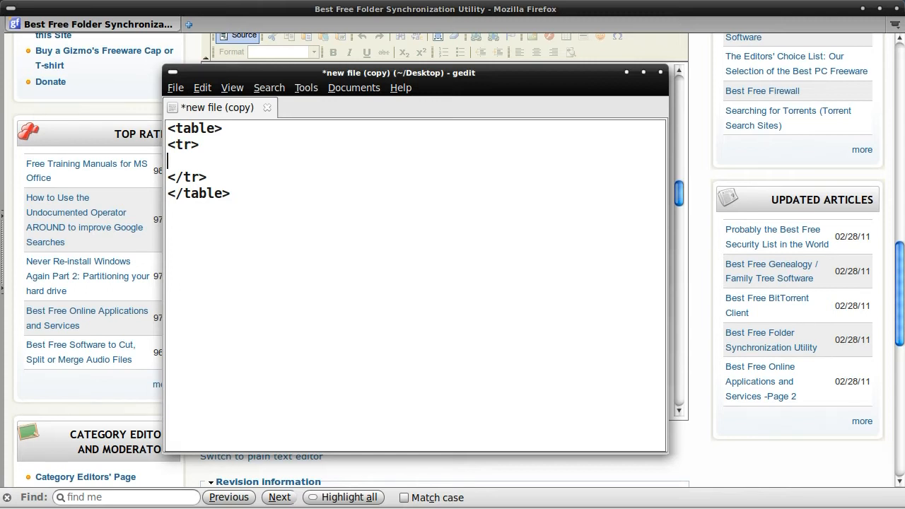
Step: Nest a <td></td> pair inside the table row, leaving an empty line within the cell
{"action": "type", "text": "<td>"}
{"action": "key", "text": "Return"}
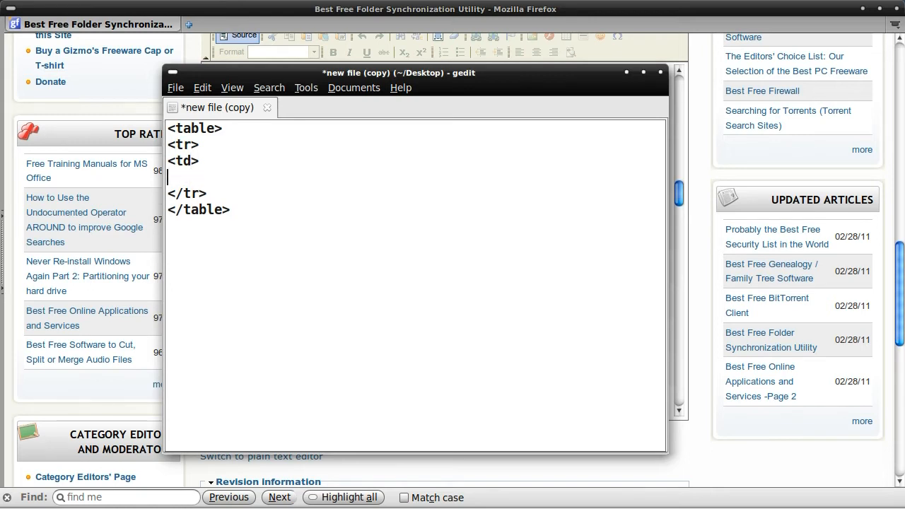
{"action": "type", "text": "</td>"}
{"action": "key", "text": "Up"}
{"action": "key", "text": "Return"}
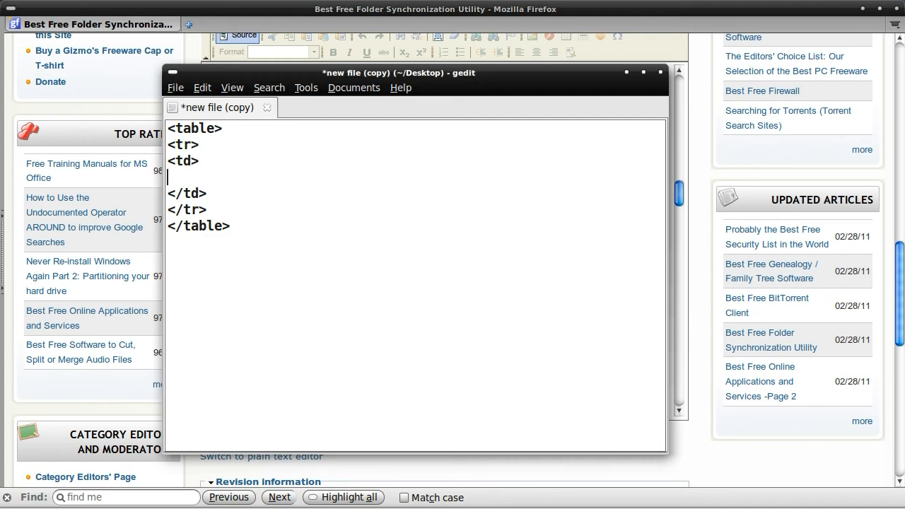
Step: Nest a <div></div> pair inside the table cell and enter the text "Other Software" between its tags
{"action": "type", "text": "<div>"}
{"action": "key", "text": "Return"}
{"action": "type", "text": "<"}
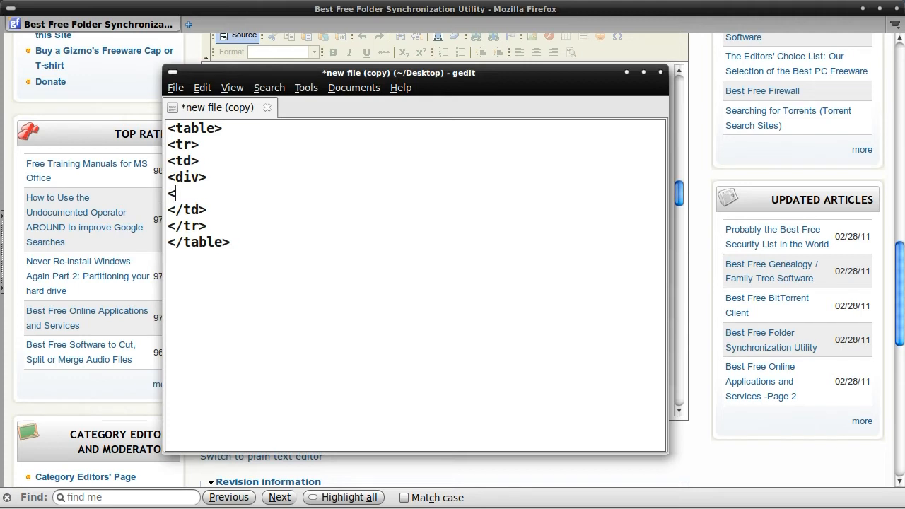
{"action": "type", "text": "/div>"}
{"action": "left_click", "coordinate": [207, 178]}
{"action": "key", "text": "Return"}
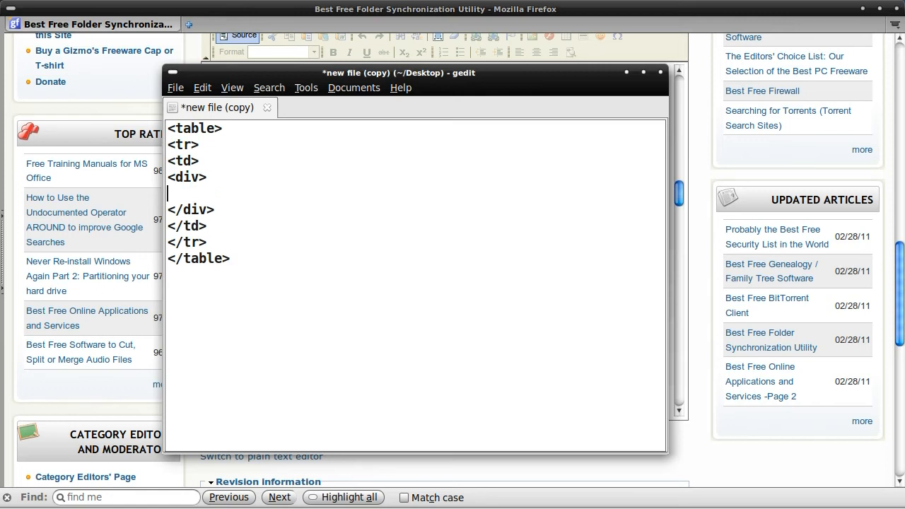
{"action": "type", "text": "Other Software"}
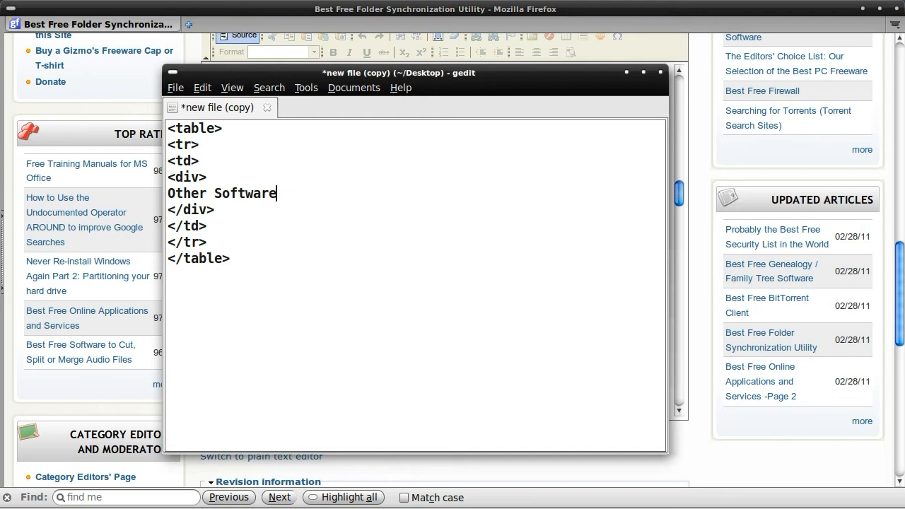
Step: Add a second <tr></tr> pair before the closing table tag, leaving an empty line within the row
{"action": "key", "text": "Down"}
{"action": "key", "text": "Down"}
{"action": "key", "text": "Down"}
{"action": "key", "text": "Return"}
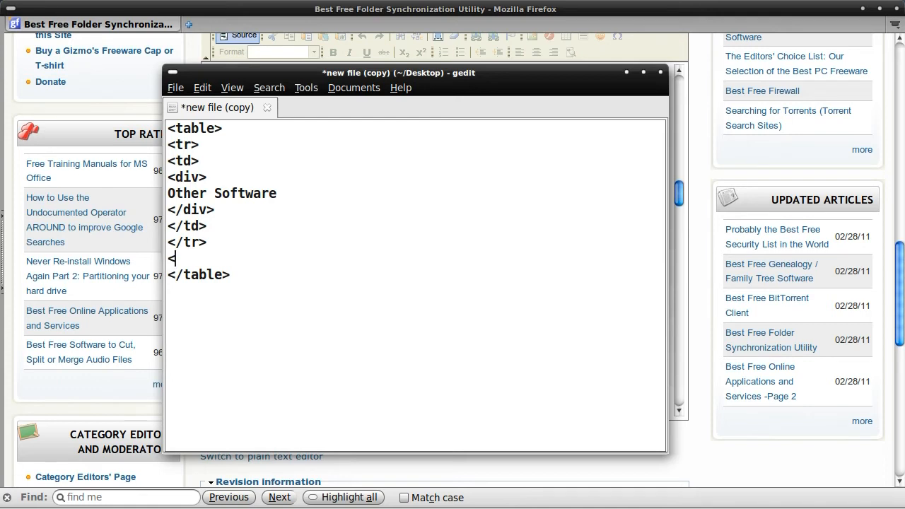
{"action": "type", "text": "tr>"}
{"action": "key", "text": "Return"}
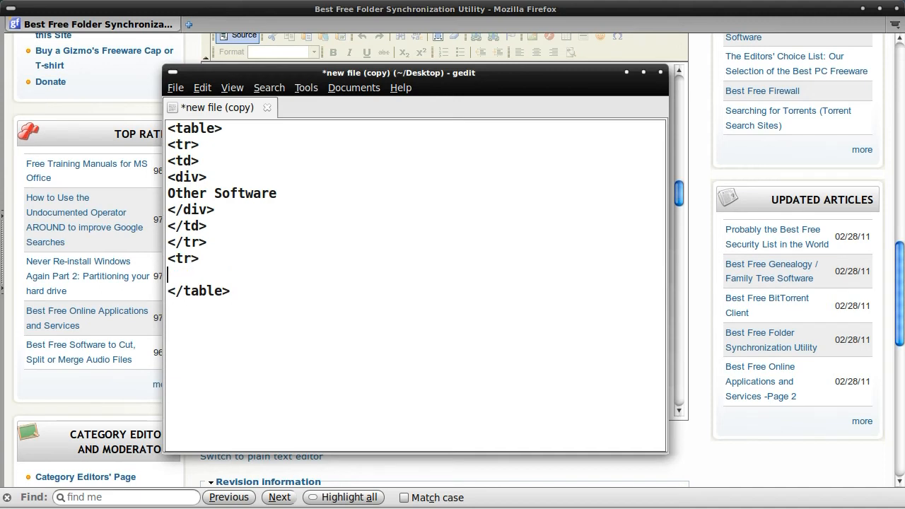
{"action": "type", "text": "</tr>"}
{"action": "key", "text": "Up"}
{"action": "key", "text": "Return"}
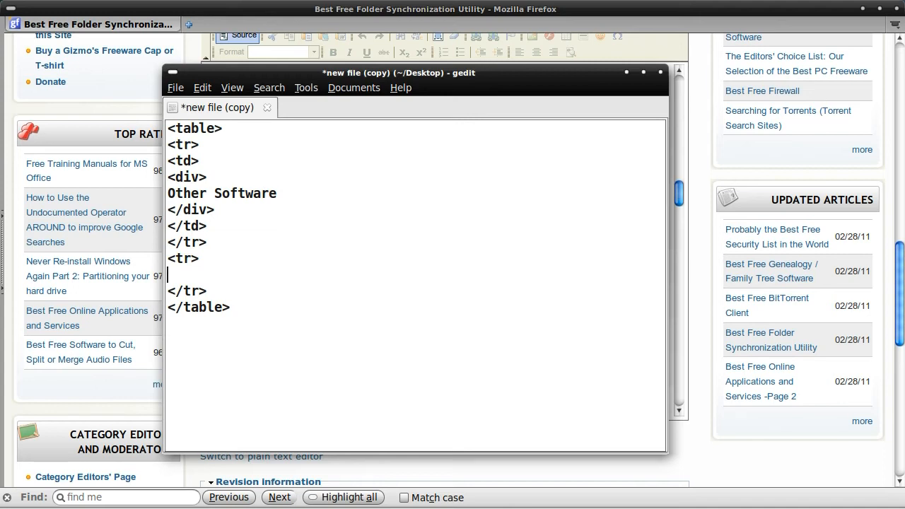
Step: Nest a <td></td> pair inside the second row and enter the text "Your text goes here" between its tags
{"action": "type", "text": "<td>"}
{"action": "key", "text": "Return"}
{"action": "type", "text": "<t"}
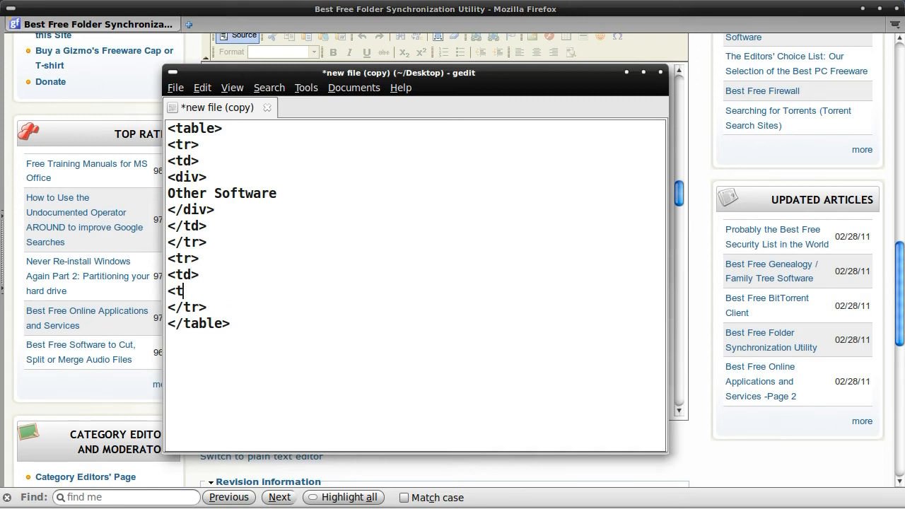
{"action": "key", "text": "BackSpace"}
{"action": "type", "text": "/tr"}
{"action": "key", "text": "BackSpace"}
{"action": "type", "text": "d>"}
{"action": "left_click", "coordinate": [199, 275]}
{"action": "key", "text": "Return"}
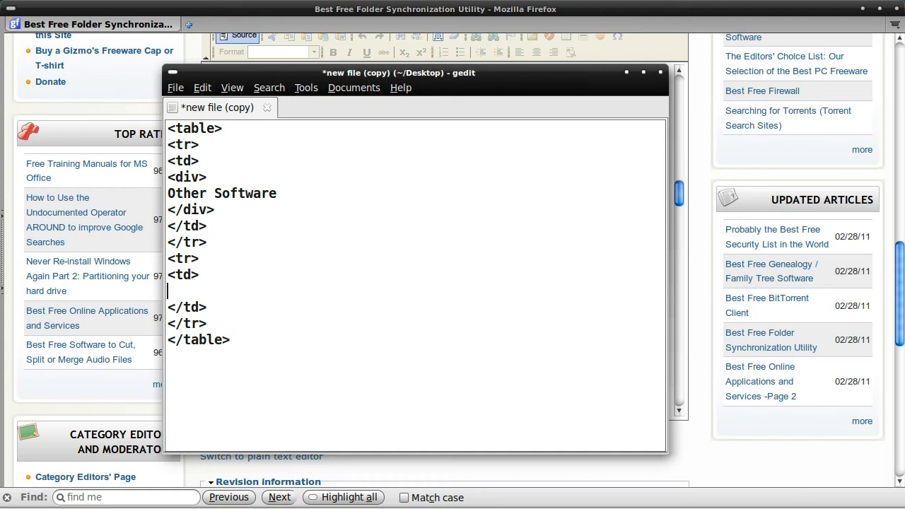
{"action": "type", "text": "Your text goes here"}
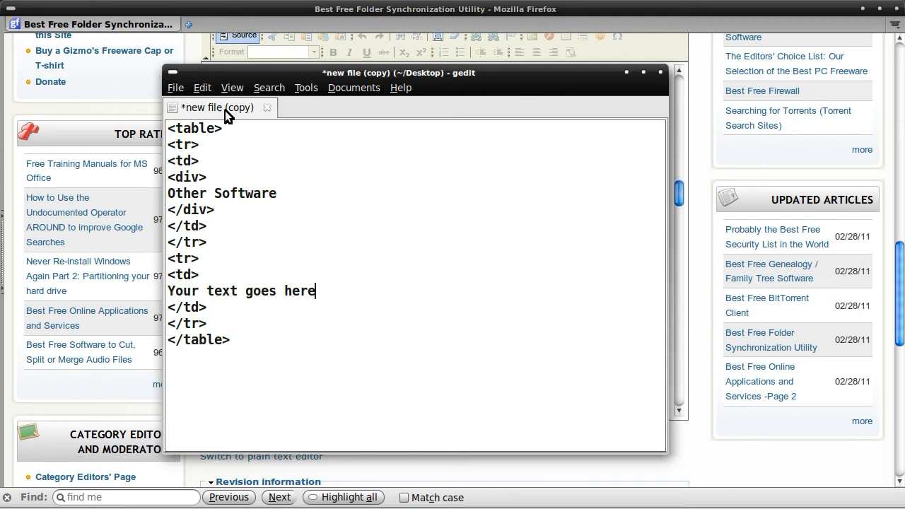
Step: Switch to Firefox and examine the class attributes on the table, td and div tags of the Related section in the article source
{"action": "left_click", "coordinate": [304, 10]}
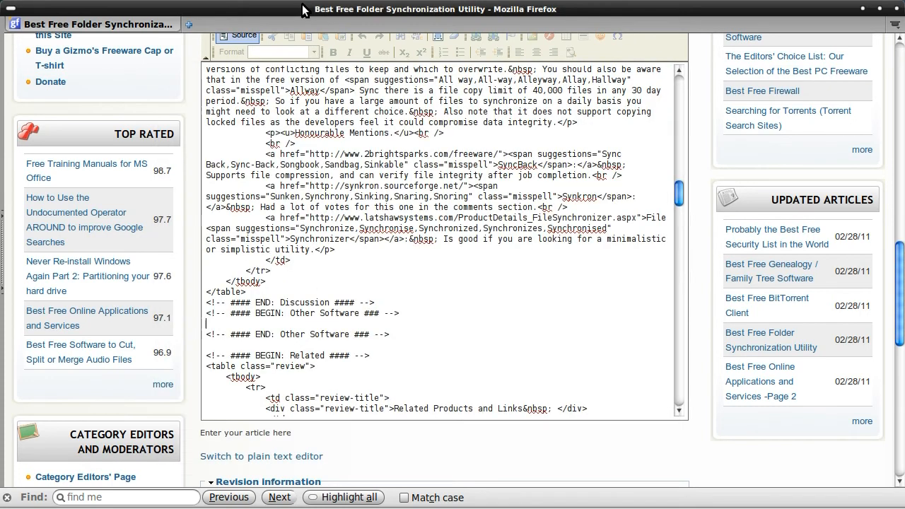
{"action": "scroll", "coordinate": [391, 303], "scroll_direction": "down", "scroll_amount": 2}
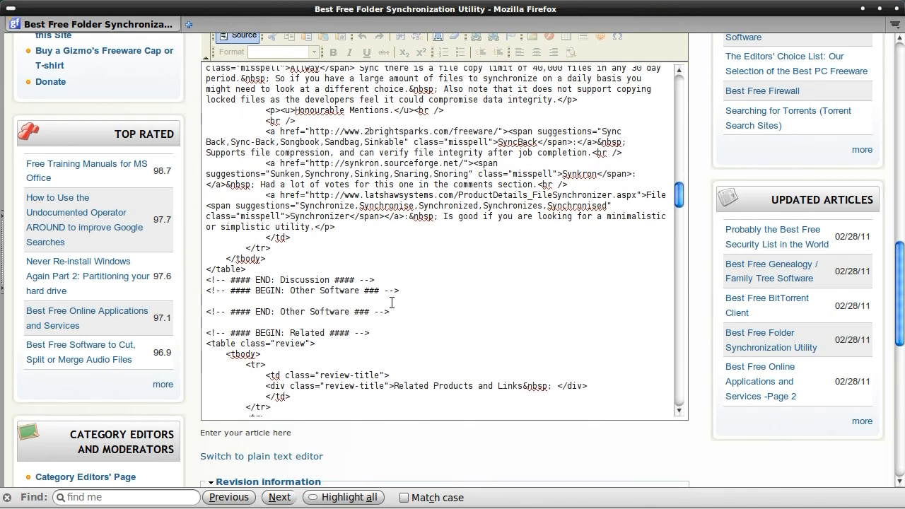
{"action": "scroll", "coordinate": [392, 303], "scroll_direction": "down", "scroll_amount": 1}
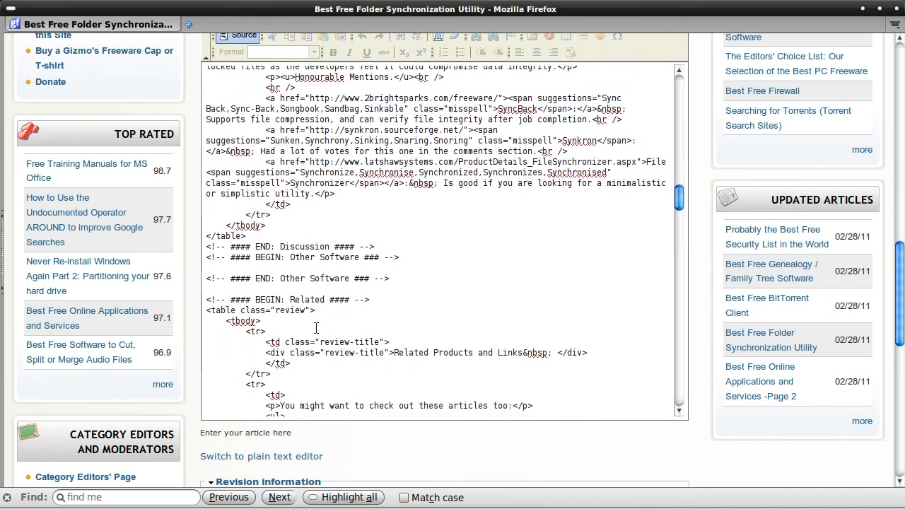
{"action": "left_click_drag", "start_coordinate": [206, 312], "coordinate": [235, 312]}
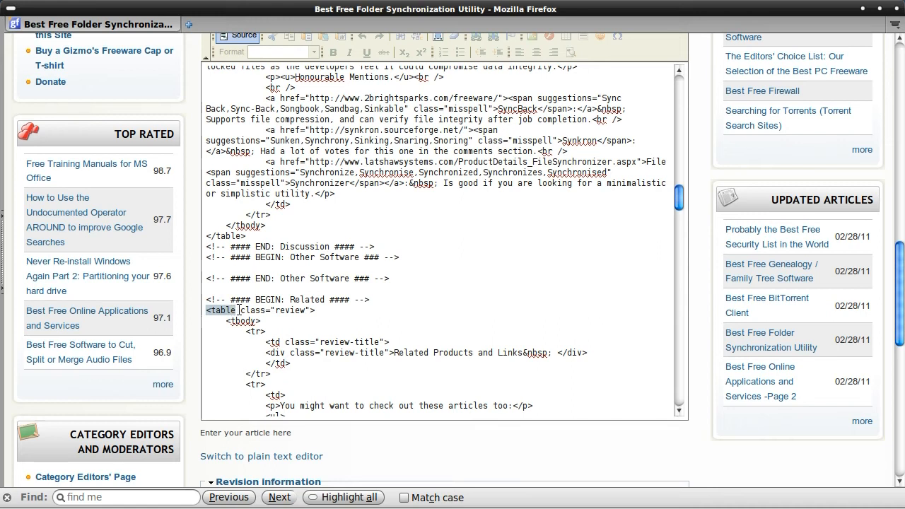
{"action": "left_click", "coordinate": [238, 309]}
{"action": "left_click_drag", "start_coordinate": [241, 310], "coordinate": [309, 306]}
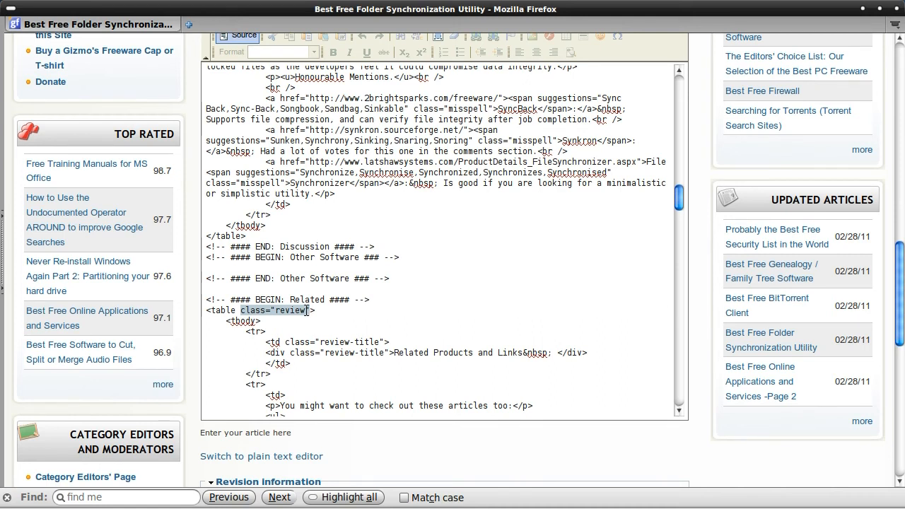
{"action": "left_click_drag", "start_coordinate": [207, 310], "coordinate": [306, 310]}
{"action": "left_click", "coordinate": [265, 344]}
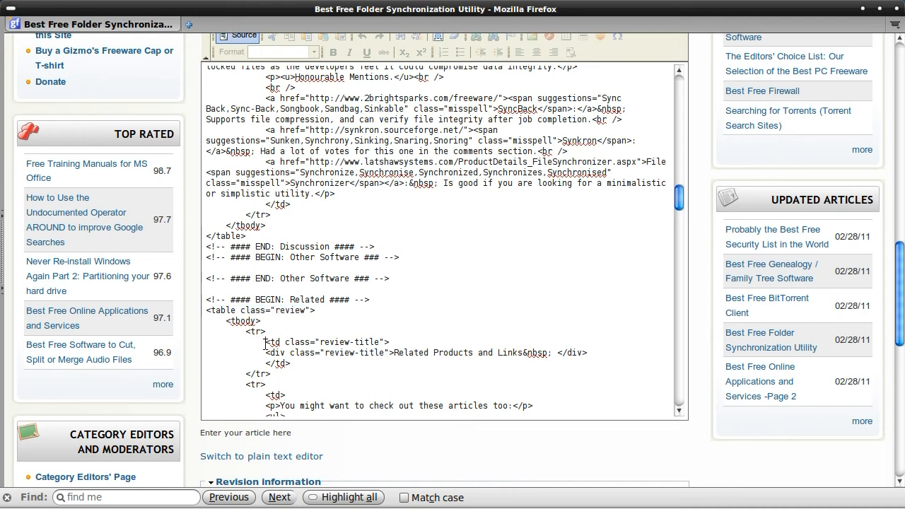
{"action": "left_click_drag", "start_coordinate": [266, 343], "coordinate": [385, 341]}
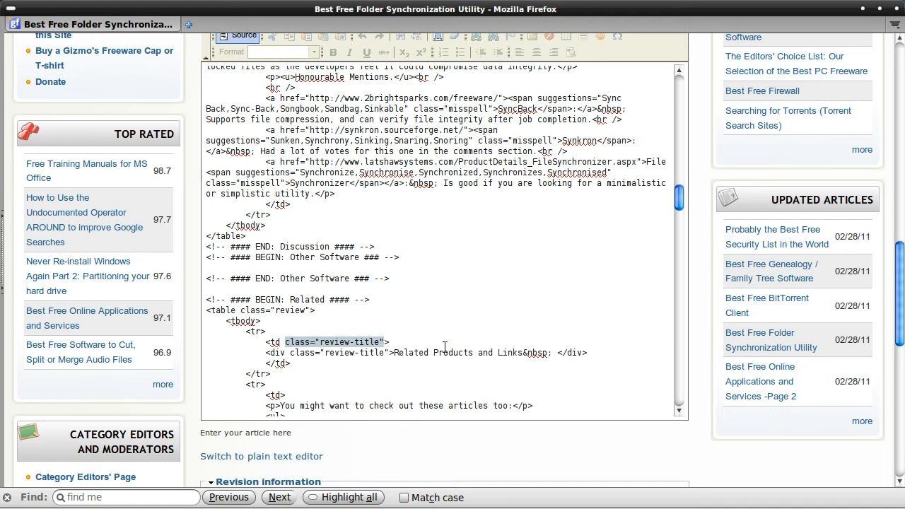
{"action": "scroll", "coordinate": [294, 320], "scroll_direction": "down", "scroll_amount": 2}
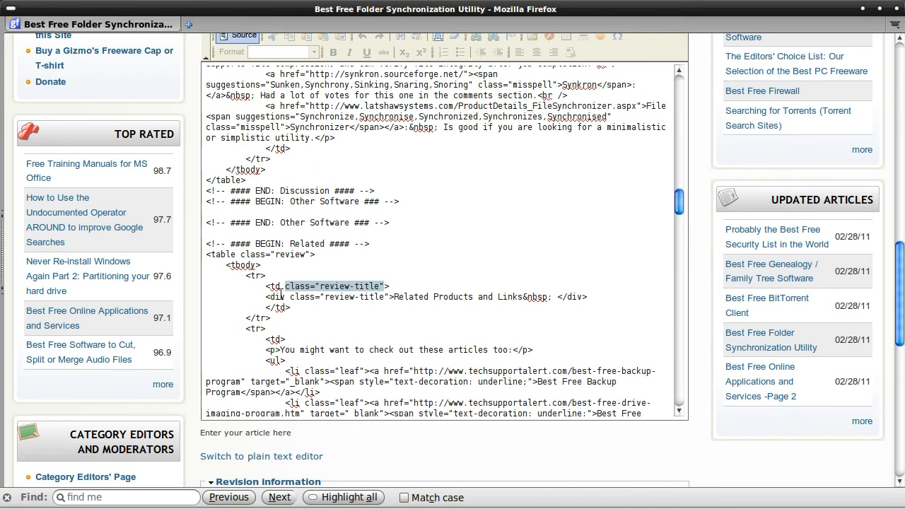
{"action": "left_click", "coordinate": [267, 296]}
{"action": "left_click_drag", "start_coordinate": [268, 297], "coordinate": [388, 297]}
{"action": "left_click", "coordinate": [296, 306]}
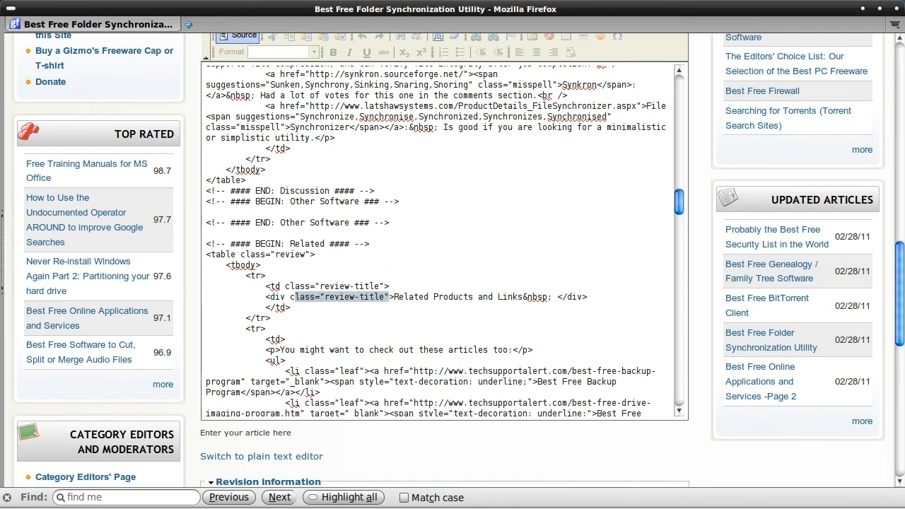
Step: Switch to gedit and add the attribute class="review" to the opening table tag
{"action": "key", "text": "alt+Tab"}
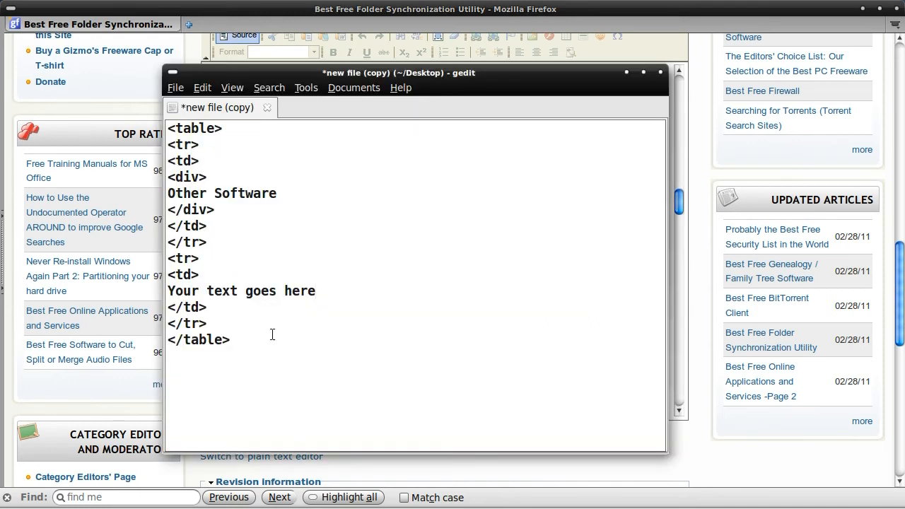
{"action": "left_click", "coordinate": [215, 128]}
{"action": "type", "text": "class"}
{"action": "type", "text": "="}
{"action": "type", "text": "\""}
{"action": "type", "text": "re"}
{"action": "type", "text": "view"}
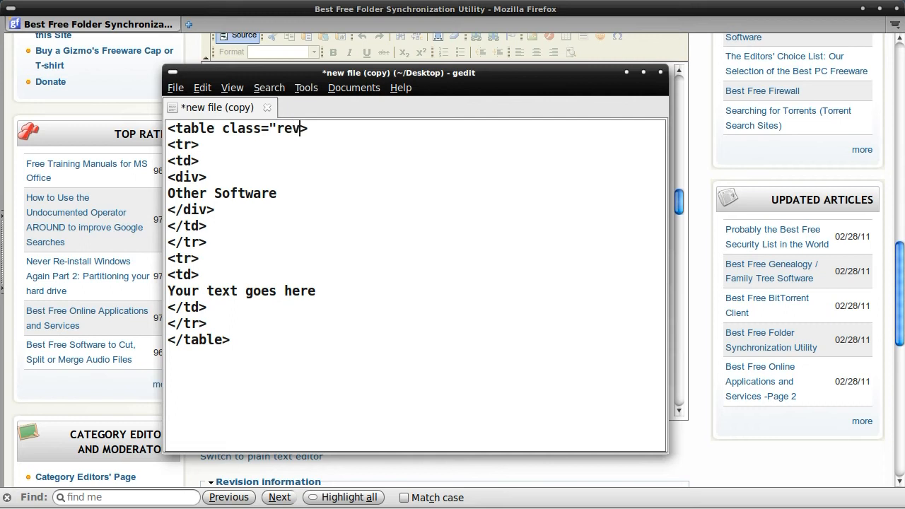
{"action": "type", "text": "\""}
Step: Add the attribute class="review-title" to the td tag in the first row
{"action": "left_click", "coordinate": [191, 161]}
{"action": "type", "text": "class"}
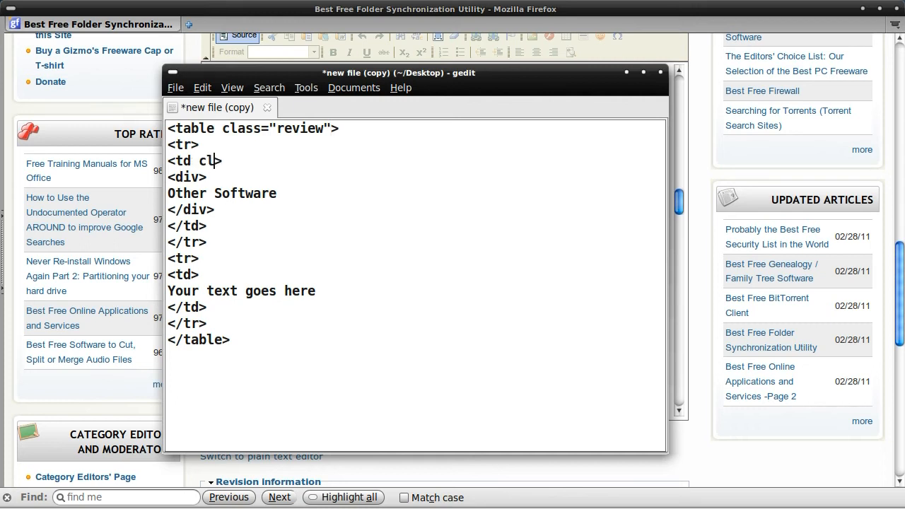
{"action": "type", "text": "=\"review"}
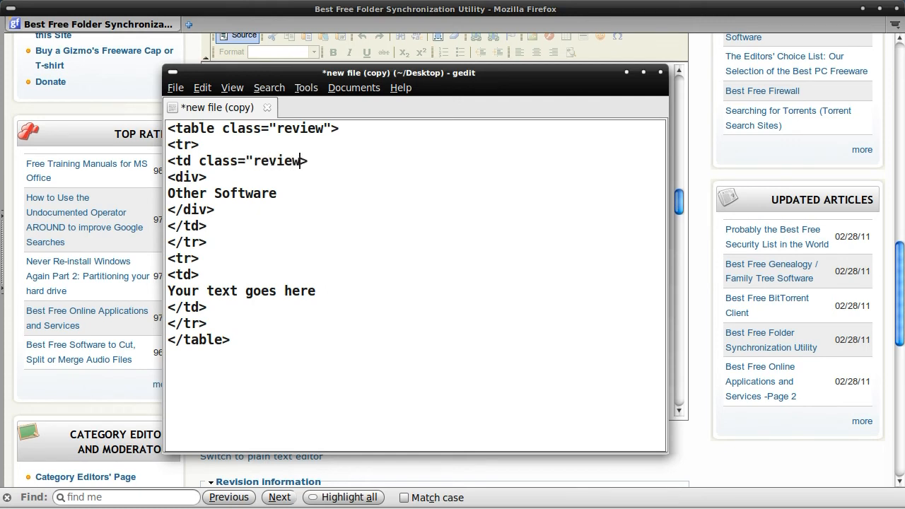
{"action": "type", "text": "-tit"}
{"action": "key", "text": "BackSpace"}
{"action": "key", "text": "BackSpace"}
{"action": "type", "text": "itle\""}
Step: Add the attribute class="review-title" to the div tag around the "Other Software" text
{"action": "key", "text": "Left"}
{"action": "type", "text": "clas"}
{"action": "type", "text": "s"}
{"action": "type", "text": "=\"re"}
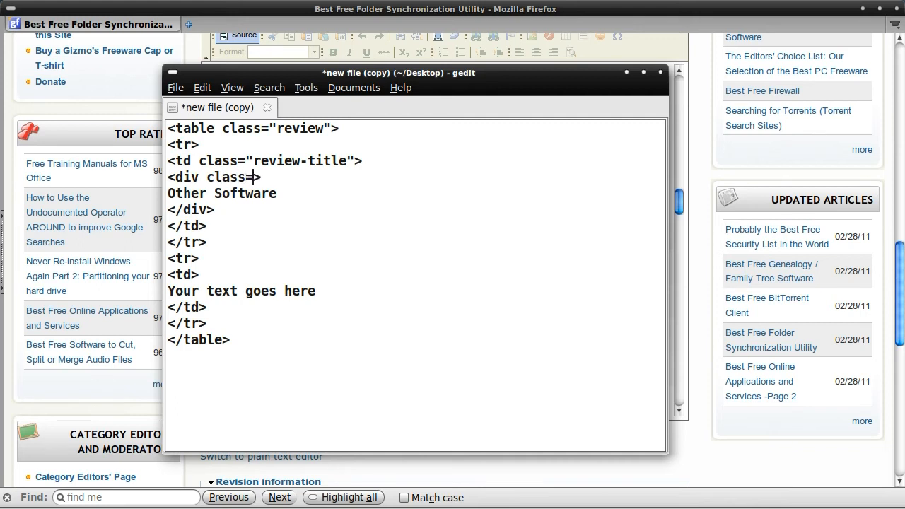
{"action": "type", "text": "view"}
{"action": "type", "text": "-title"}
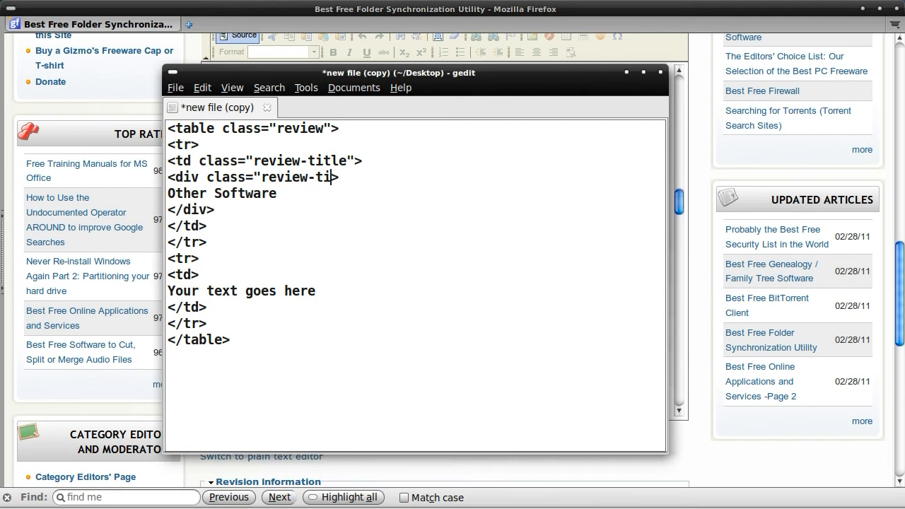
{"action": "type", "text": "\""}
Step: Review the tag nesting in the table code, from both rows and the title cell to the div, its text and its class
{"action": "left_click_drag", "start_coordinate": [169, 144], "coordinate": [199, 145]}
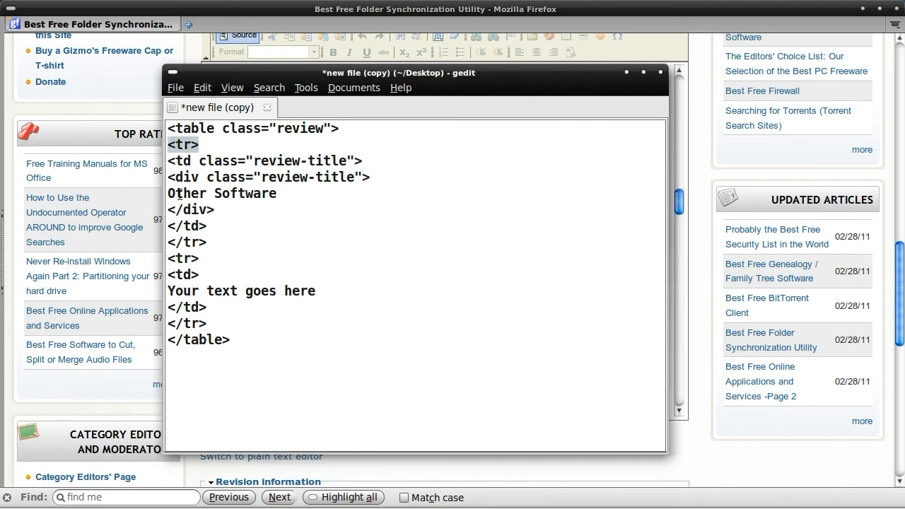
{"action": "left_click_drag", "start_coordinate": [210, 242], "coordinate": [167, 267]}
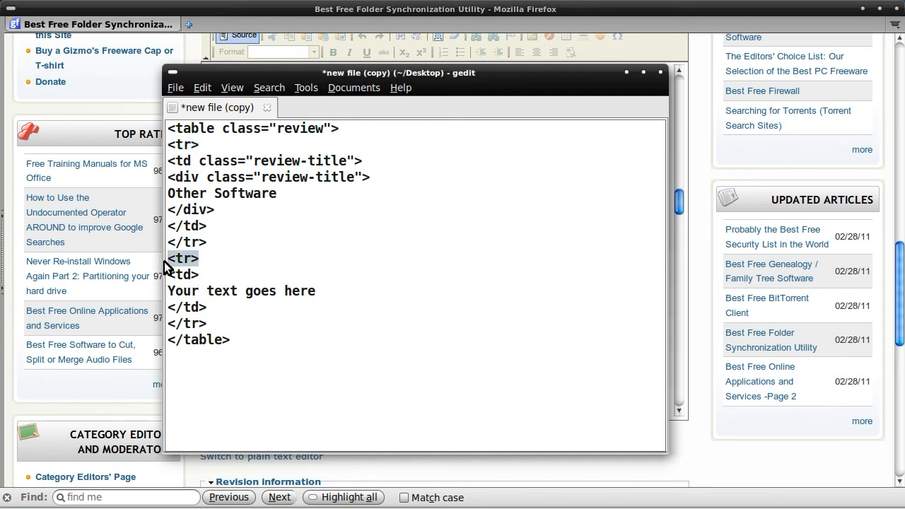
{"action": "left_click_drag", "start_coordinate": [208, 324], "coordinate": [176, 325]}
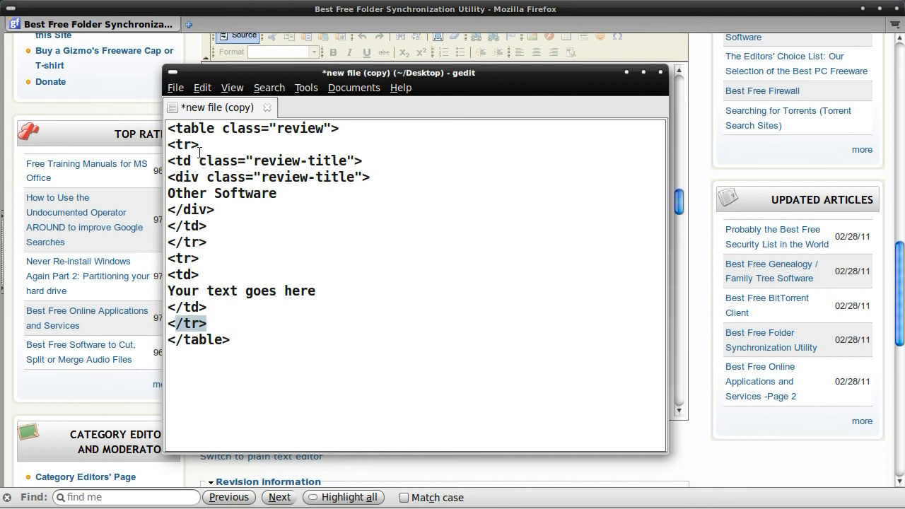
{"action": "left_click_drag", "start_coordinate": [167, 162], "coordinate": [211, 228]}
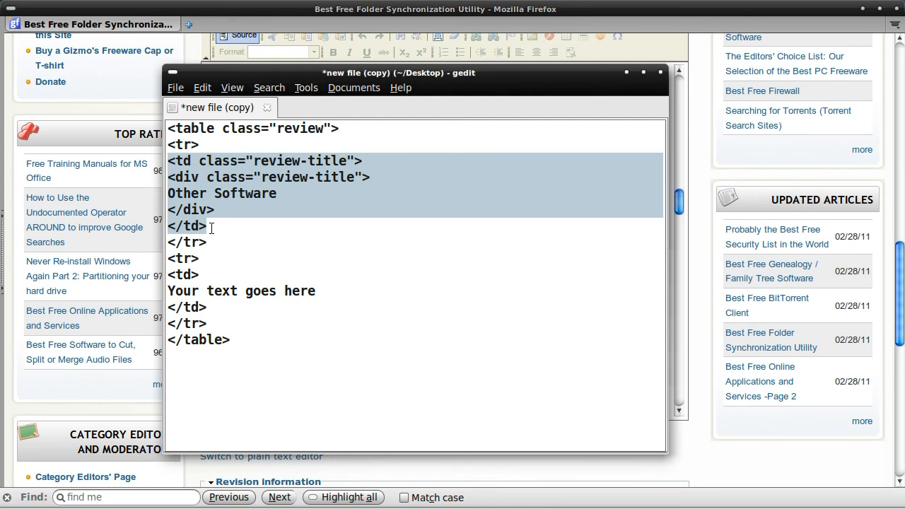
{"action": "left_click", "coordinate": [211, 227]}
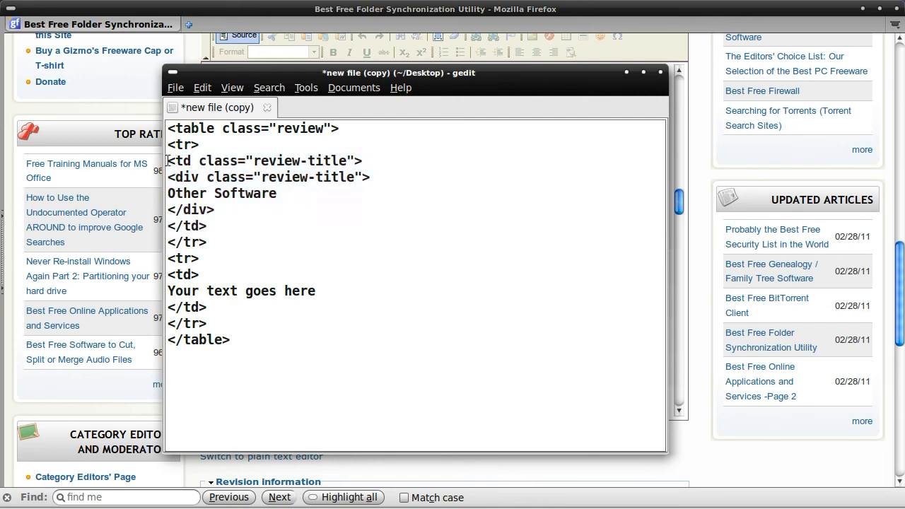
{"action": "left_click_drag", "start_coordinate": [169, 177], "coordinate": [214, 212]}
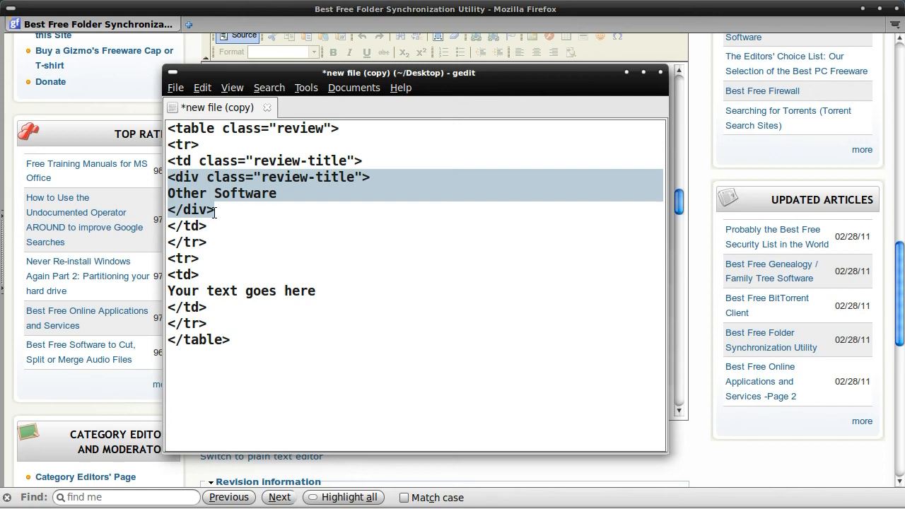
{"action": "left_click", "coordinate": [304, 210]}
{"action": "left_click_drag", "start_coordinate": [293, 193], "coordinate": [159, 197]}
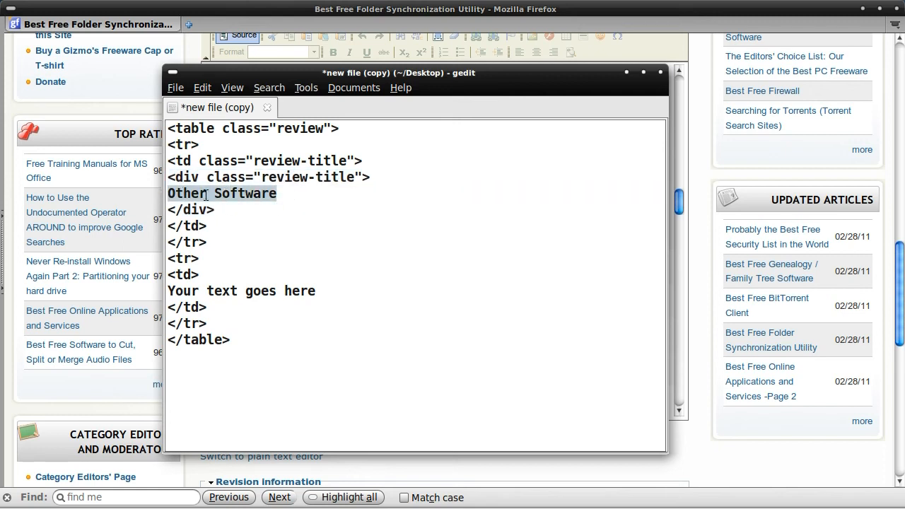
{"action": "left_click", "coordinate": [248, 211]}
{"action": "left_click_drag", "start_coordinate": [255, 177], "coordinate": [355, 180]}
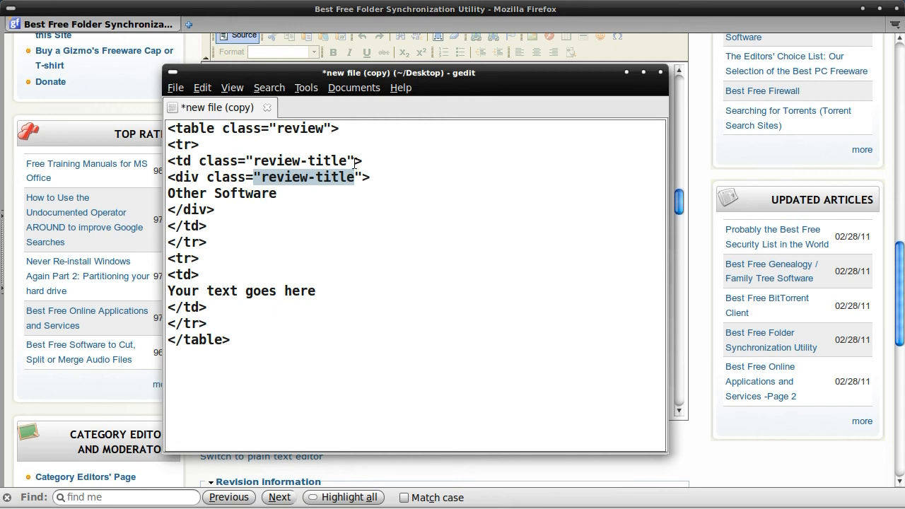
{"action": "left_click", "coordinate": [320, 190]}
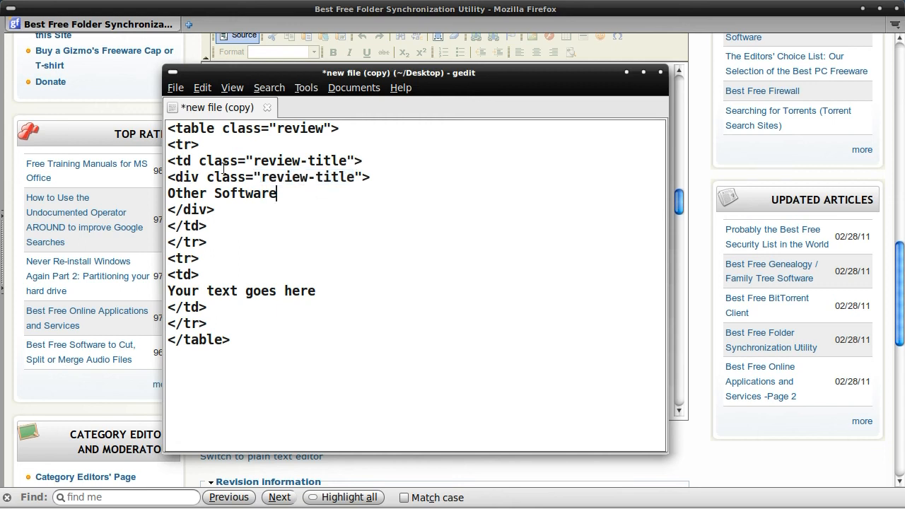
{"action": "left_click", "coordinate": [255, 174]}
{"action": "left_click_drag", "start_coordinate": [258, 174], "coordinate": [356, 175]}
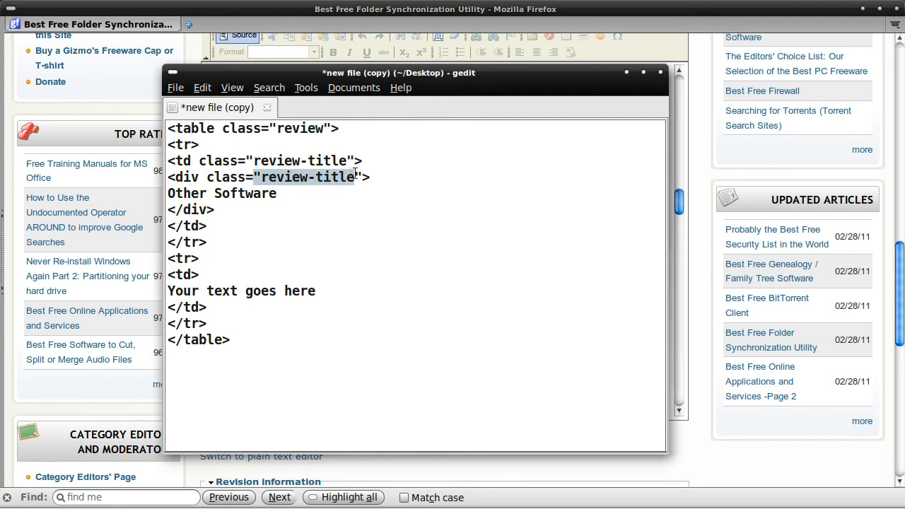
{"action": "left_click", "coordinate": [353, 196]}
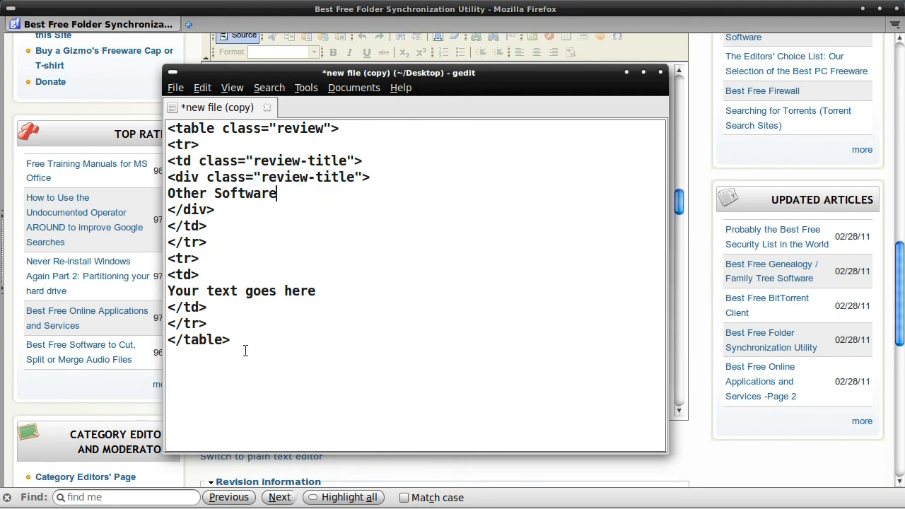
Step: Copy the whole table code into the article source in Firefox, between the BEGIN and END Other Software comments
{"action": "left_click_drag", "start_coordinate": [238, 341], "coordinate": [170, 128]}
{"action": "key", "text": "ctrl+c"}
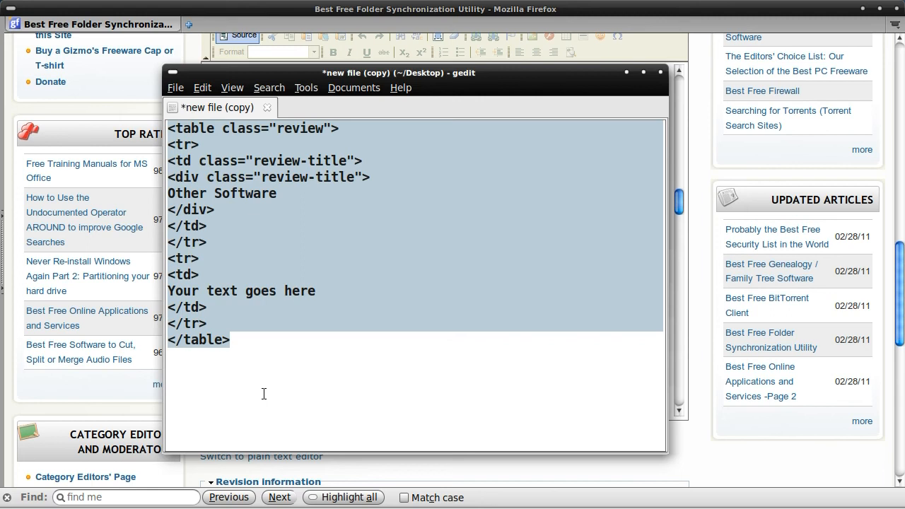
{"action": "left_click", "coordinate": [305, 10]}
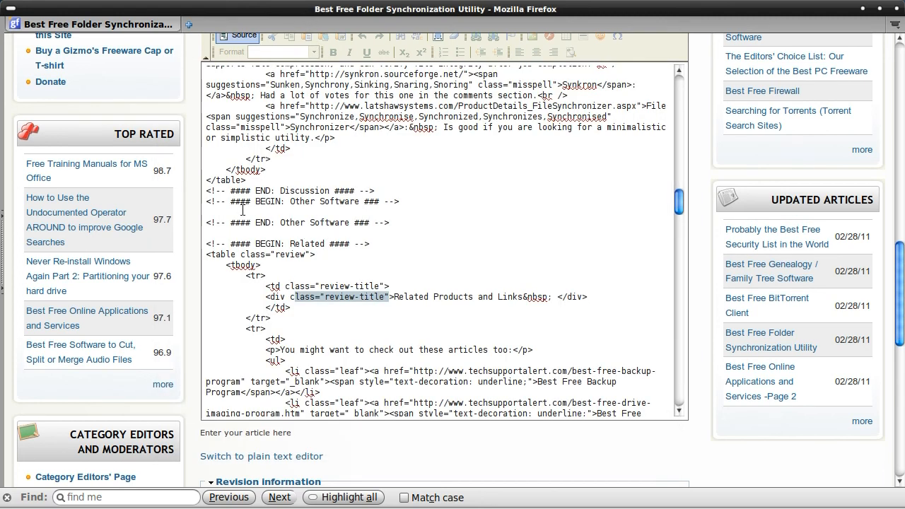
{"action": "left_click", "coordinate": [218, 210]}
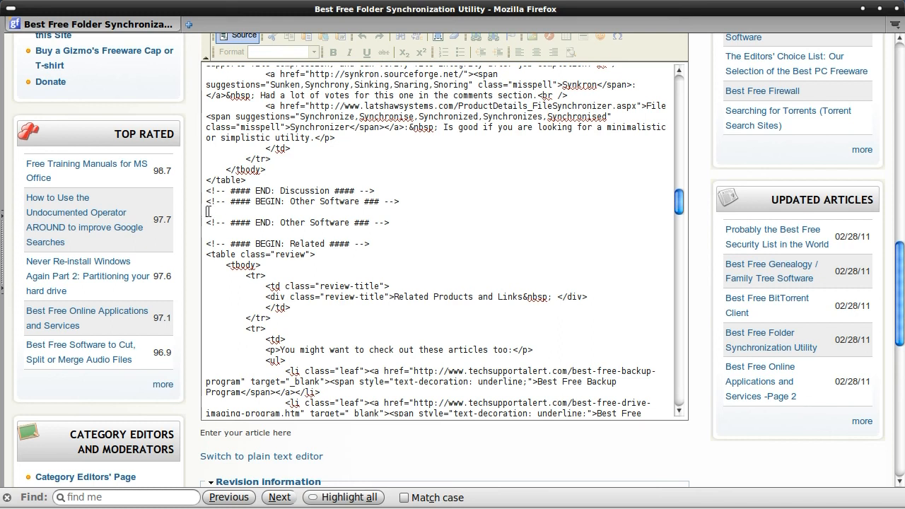
{"action": "key", "text": "ctrl+v"}
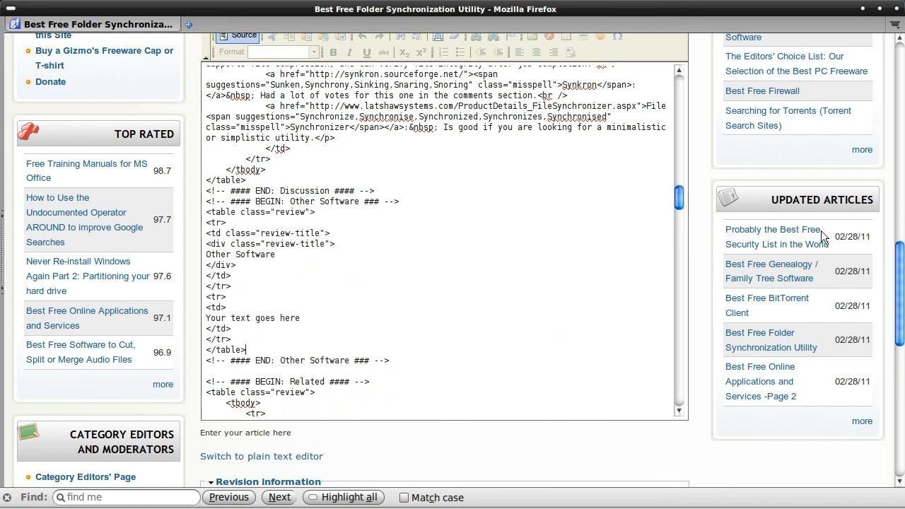
Step: Turn off the article's source view and look at the Other Software section in the rendered text
{"action": "scroll", "coordinate": [662, 232], "scroll_direction": "up", "scroll_amount": 3}
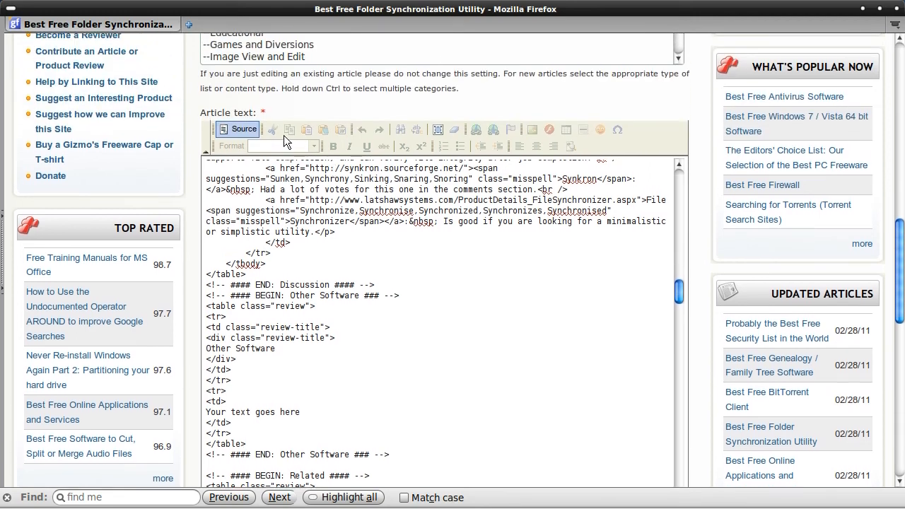
{"action": "left_click", "coordinate": [244, 129]}
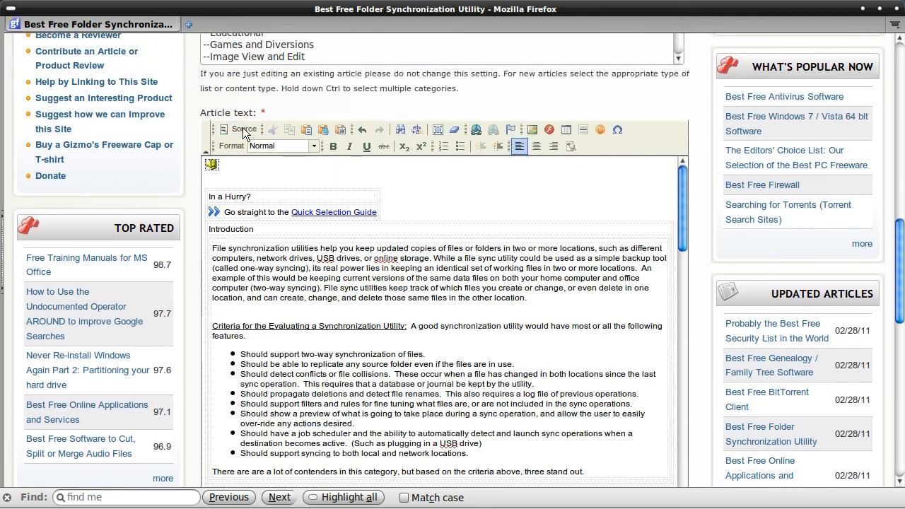
{"action": "left_click_drag", "start_coordinate": [684, 195], "coordinate": [662, 354]}
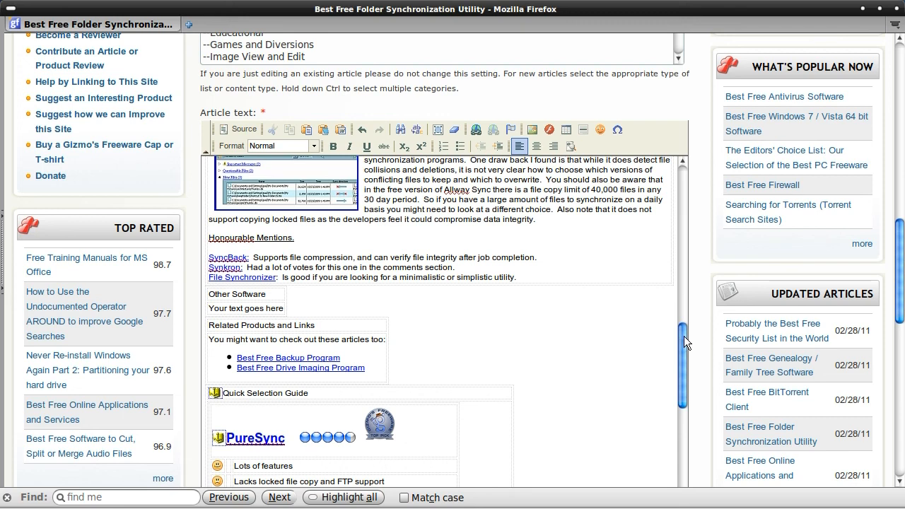
Step: Preview the article and examine the heading and placeholder text of its Other Software section
{"action": "scroll", "coordinate": [681, 337], "scroll_direction": "down", "scroll_amount": 2}
{"action": "scroll", "coordinate": [899, 297], "scroll_direction": "down", "scroll_amount": 2}
{"action": "left_click_drag", "start_coordinate": [900, 297], "coordinate": [869, 426]}
{"action": "left_click", "coordinate": [277, 426]}
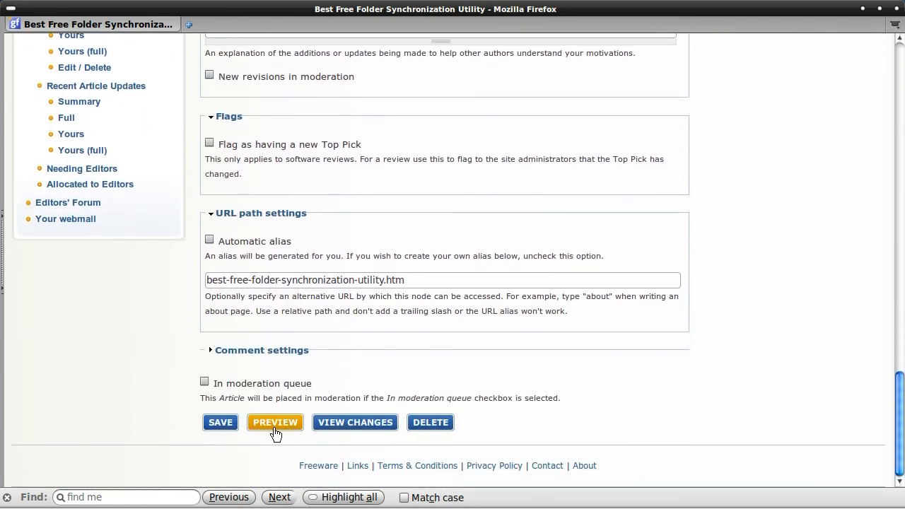
{"action": "scroll", "coordinate": [884, 137], "scroll_direction": "down", "scroll_amount": 10}
{"action": "scroll", "coordinate": [870, 191], "scroll_direction": "down", "scroll_amount": 10}
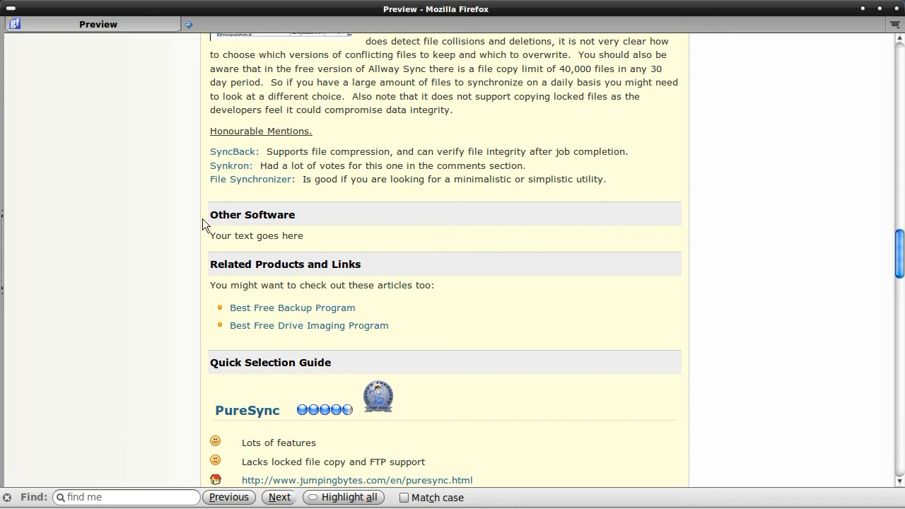
{"action": "left_click_drag", "start_coordinate": [210, 215], "coordinate": [293, 211]}
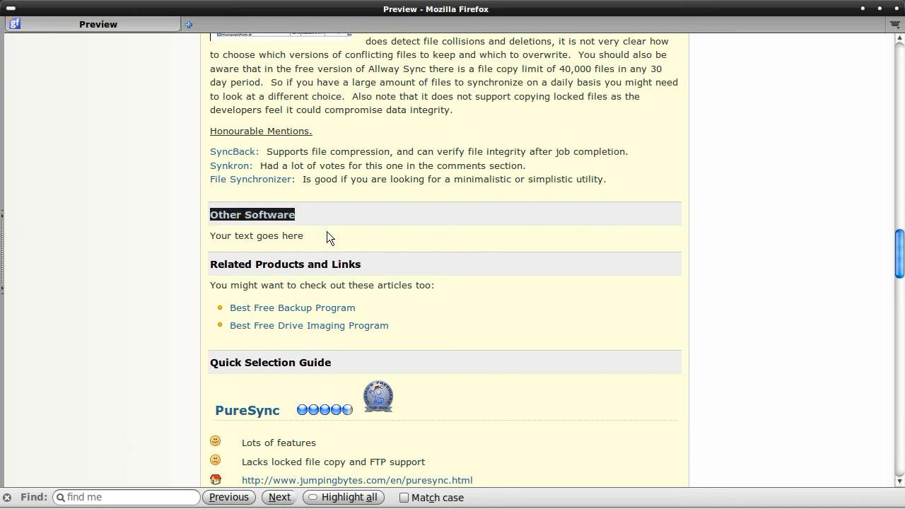
{"action": "left_click", "coordinate": [210, 231]}
{"action": "left_click_drag", "start_coordinate": [210, 231], "coordinate": [303, 236]}
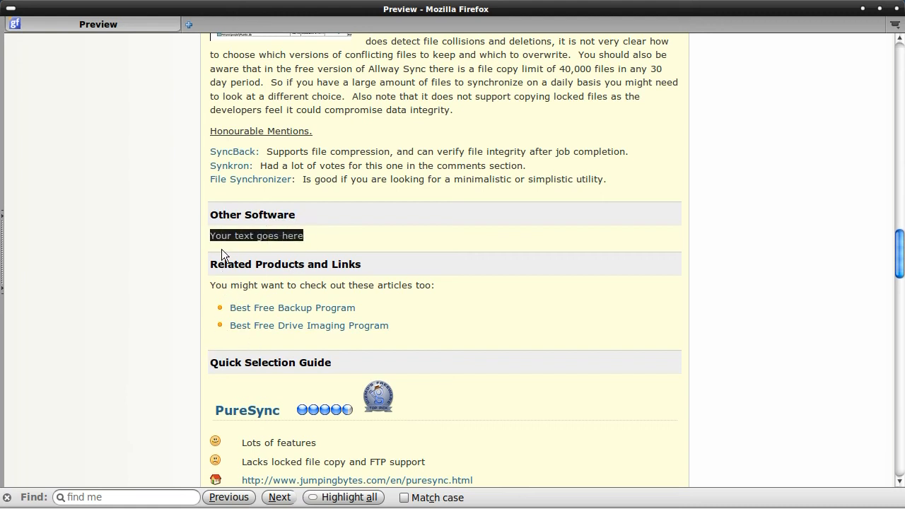
{"action": "left_click", "coordinate": [333, 244]}
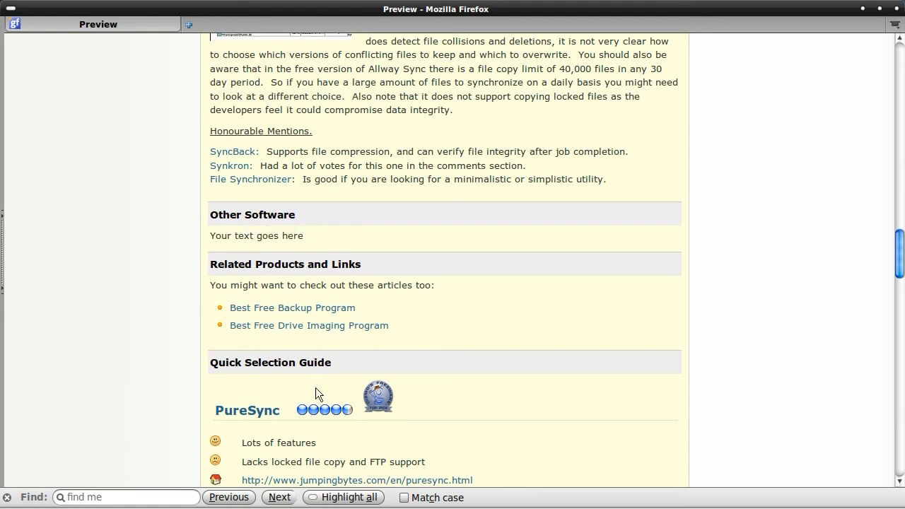